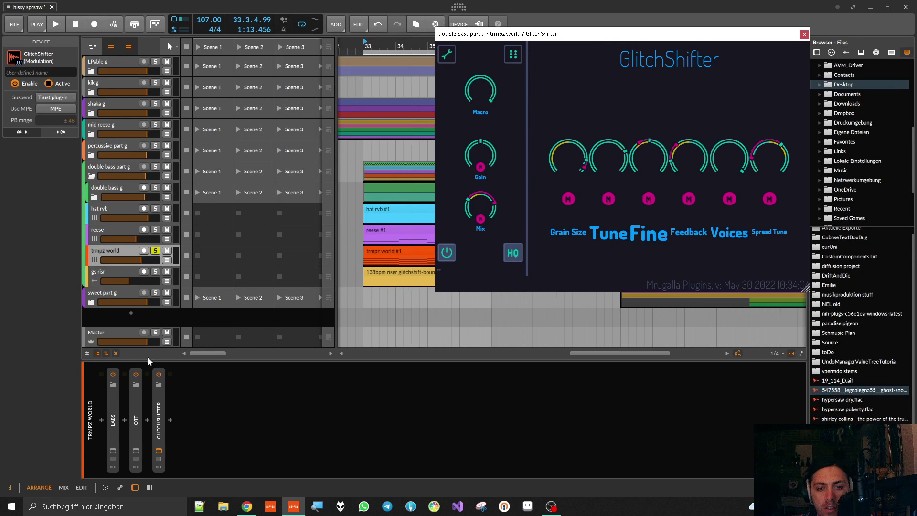
# Step: Bypass GlitchShifter on the trmpz world track, play it back and extend the loop to eight bars from bar 33
pyautogui.click(159, 375)
pyautogui.moveTo(515, 38); pyautogui.dragTo(600, 100)
pyautogui.press('space')
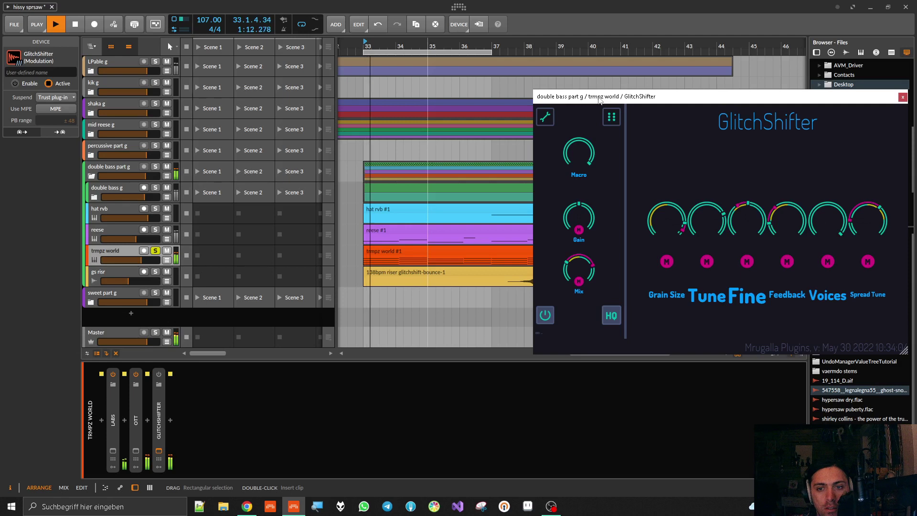
pyautogui.moveTo(492, 72); pyautogui.dragTo(619, 71)
pyautogui.moveTo(632, 101); pyautogui.dragTo(578, 55)
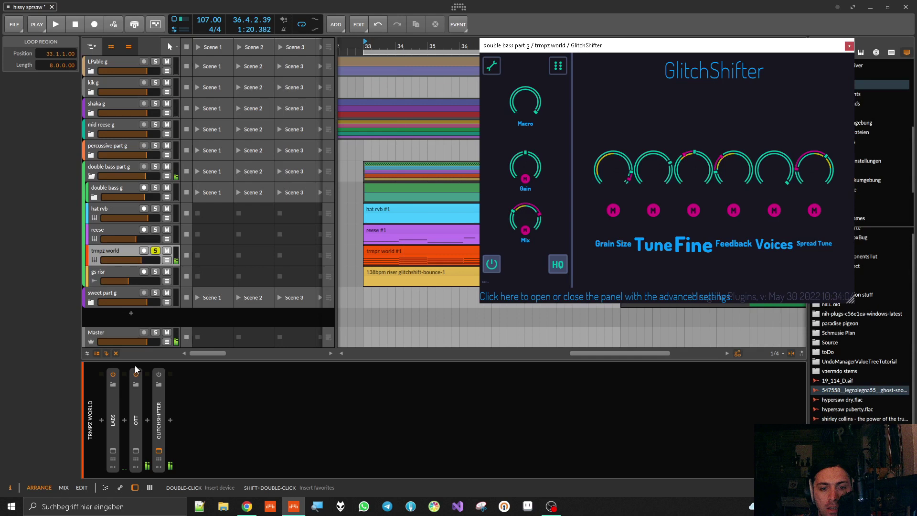
# Step: Re-enable GlitchShifter, play the loop and show the plugin's Macro automation lane on the trmpz world track
pyautogui.click(164, 381)
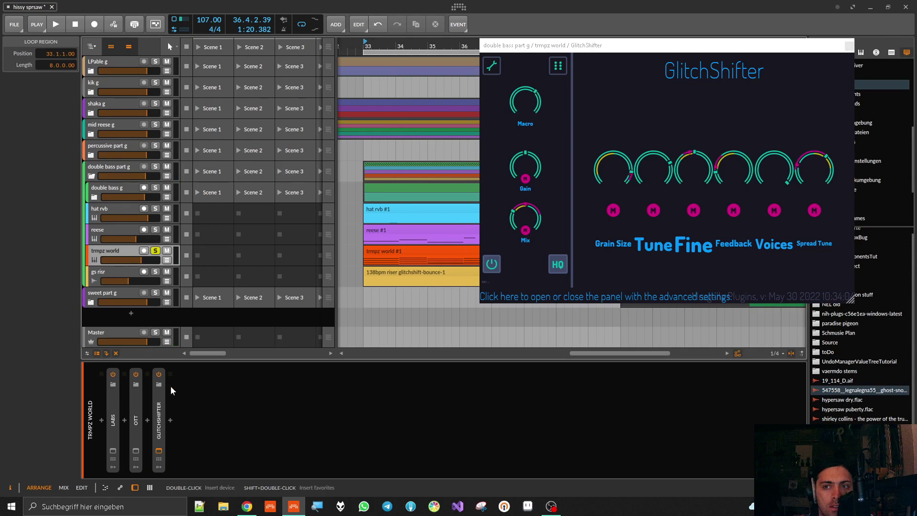
pyautogui.press('space')
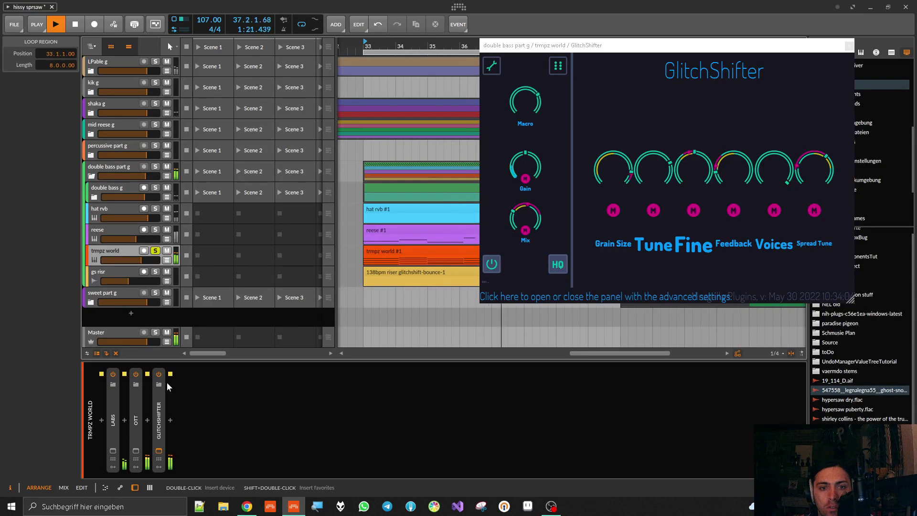
pyautogui.click(167, 260)
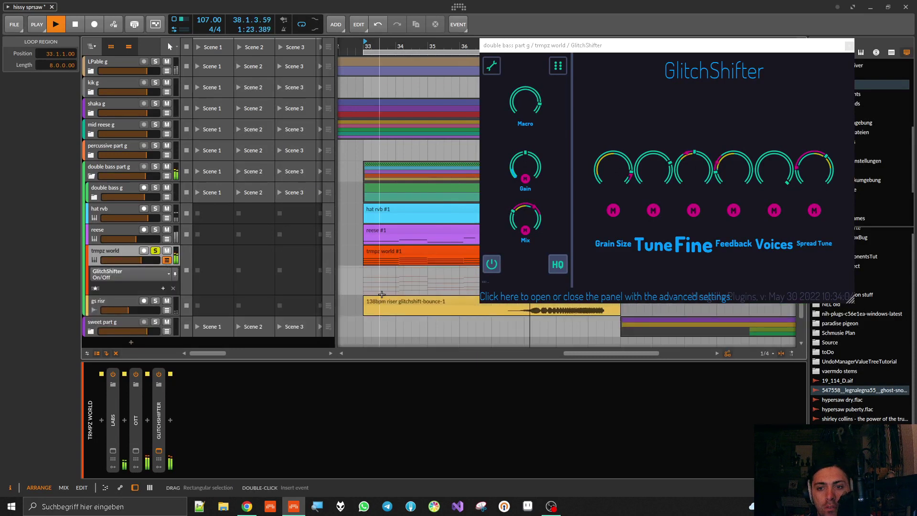
pyautogui.click(139, 276)
pyautogui.click(114, 289)
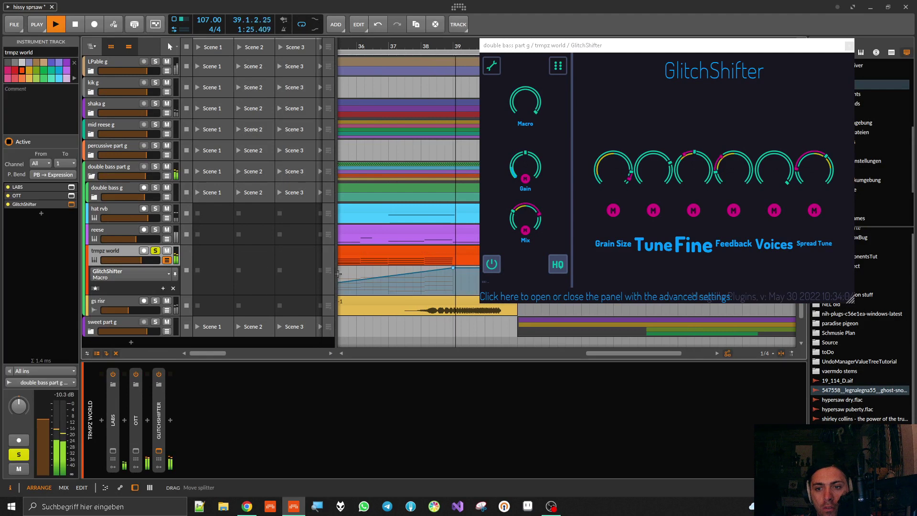
pyautogui.scroll(-3, 419, 277)
pyautogui.press('space')
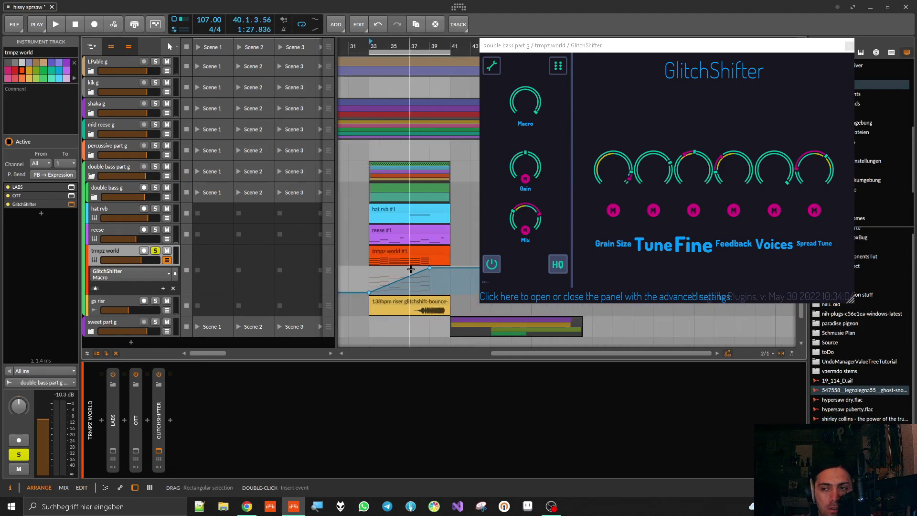
# Step: Deactivate the existing GlitchShifter and add a second GlitchShifter after it in the trmpz world device chain
pyautogui.click(159, 415)
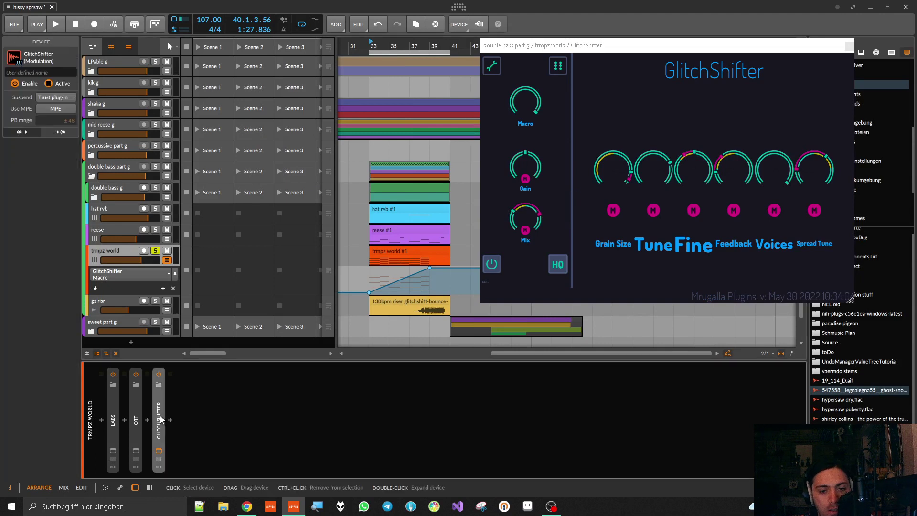
pyautogui.click(170, 420)
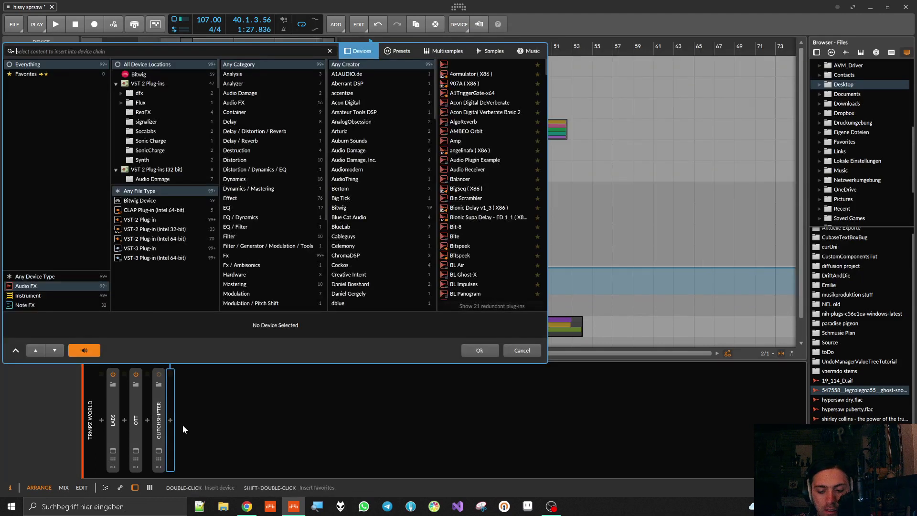
pyautogui.write('glitch')
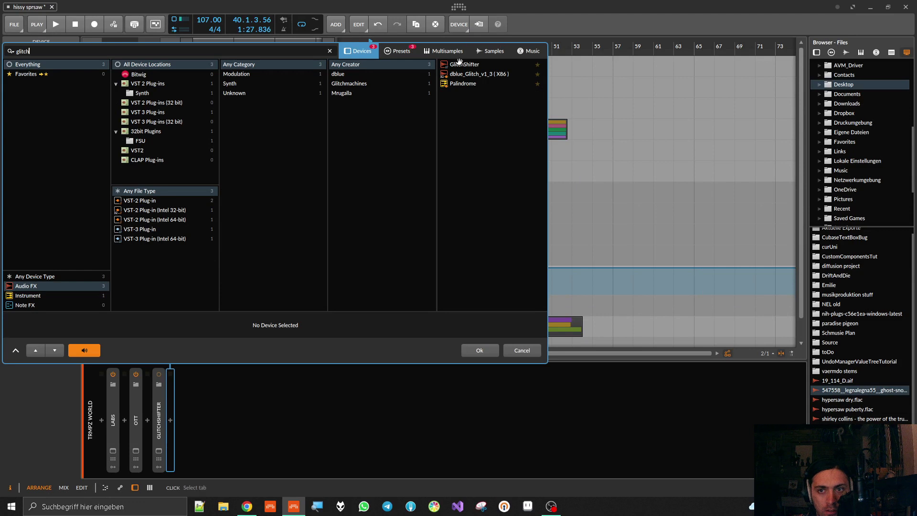
pyautogui.press('Return')
pyautogui.moveTo(544, 131); pyautogui.dragTo(813, 186)
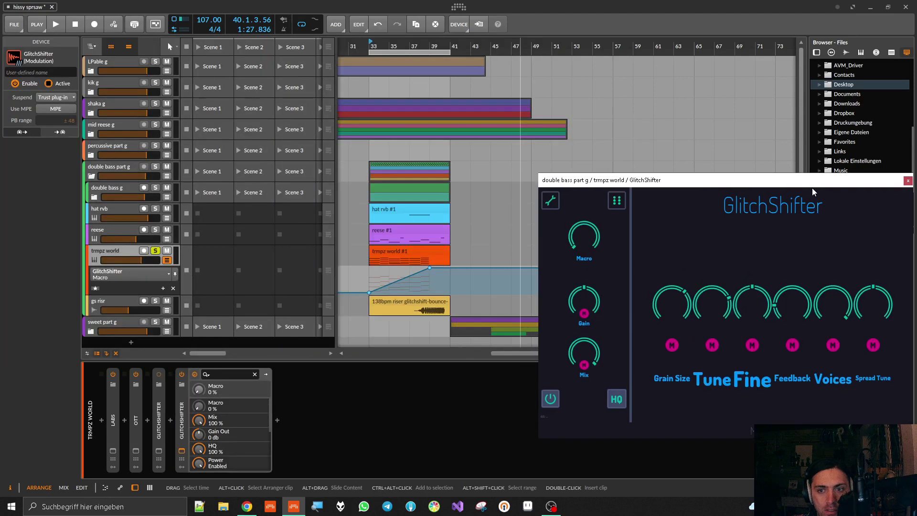
# Step: Shorten the loop region to four bars starting at bar 33 and bring the new GlitchShifter window nearer the track list
pyautogui.moveTo(446, 51); pyautogui.dragTo(409, 52)
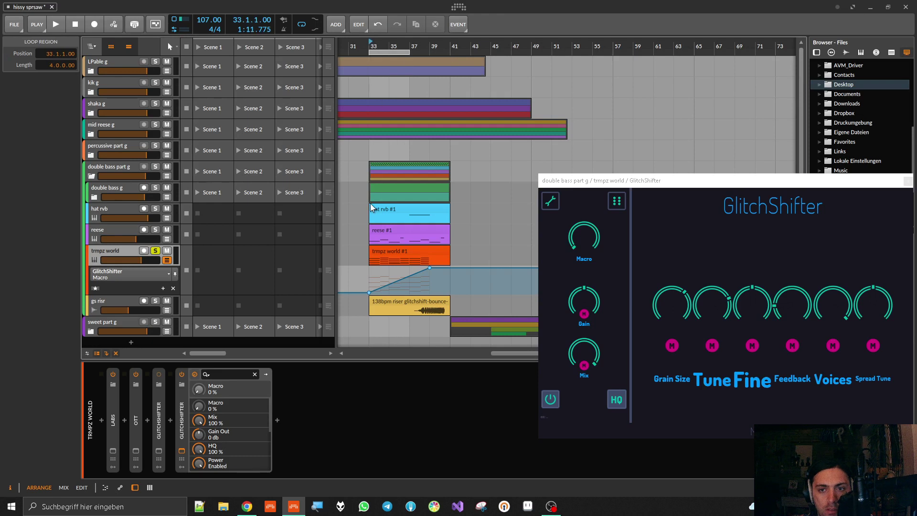
pyautogui.scroll(3, 359, 217)
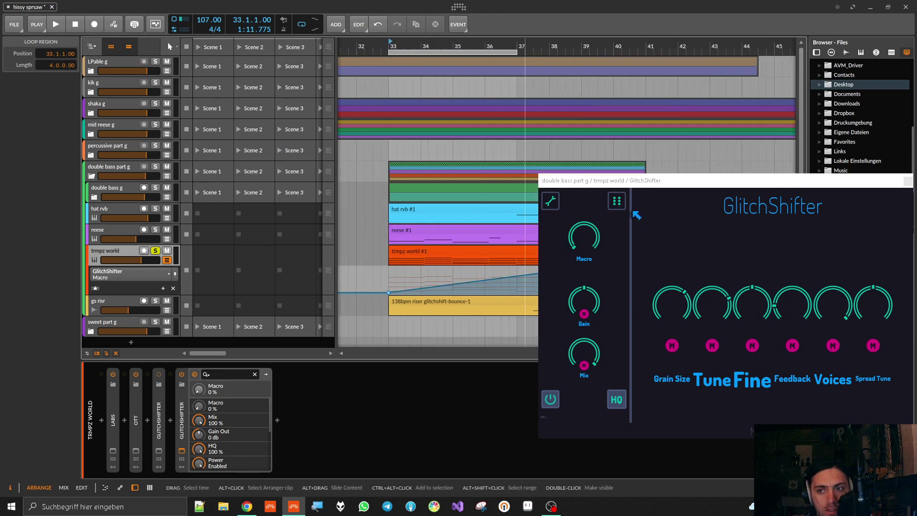
pyautogui.moveTo(631, 183); pyautogui.dragTo(353, 84)
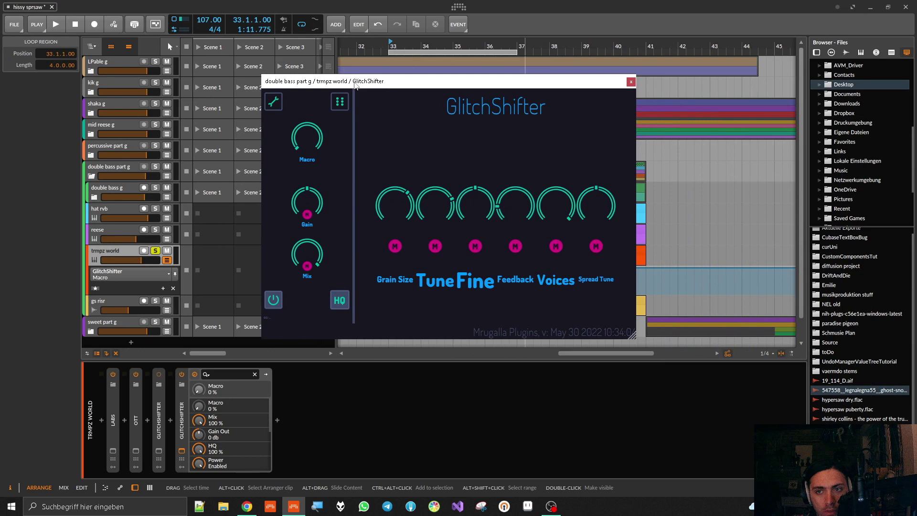
# Step: Audition the new GlitchShifter over the loop with its Grain Size raised to 611.5 ms
pyautogui.moveTo(409, 209)
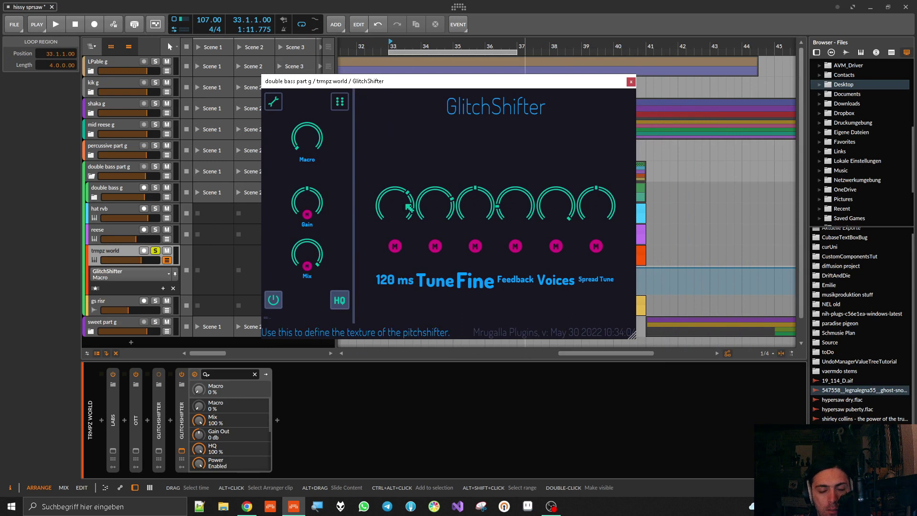
pyautogui.press('space')
pyautogui.moveTo(404, 204); pyautogui.dragTo(403, 155)
pyautogui.press('space')
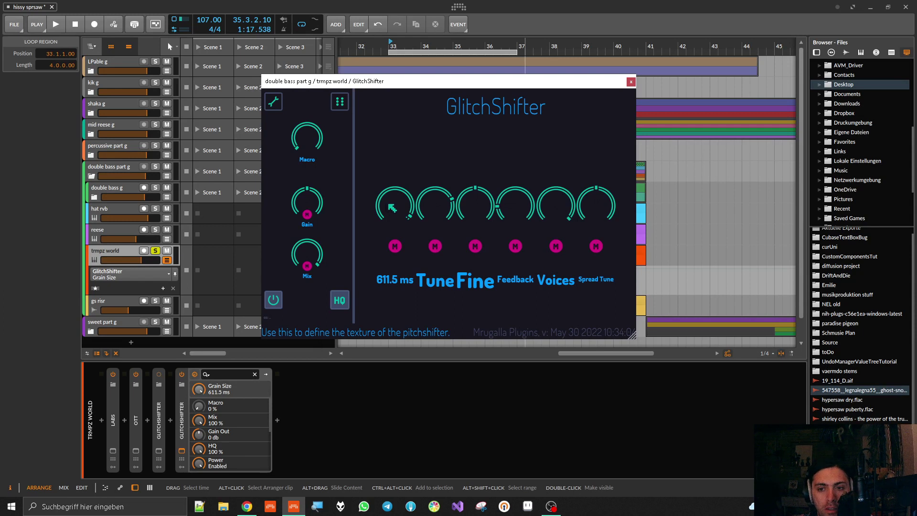
# Step: Set GlitchShifter's Tune to 7 semitones while the loop plays
pyautogui.moveTo(439, 198)
pyautogui.press('space')
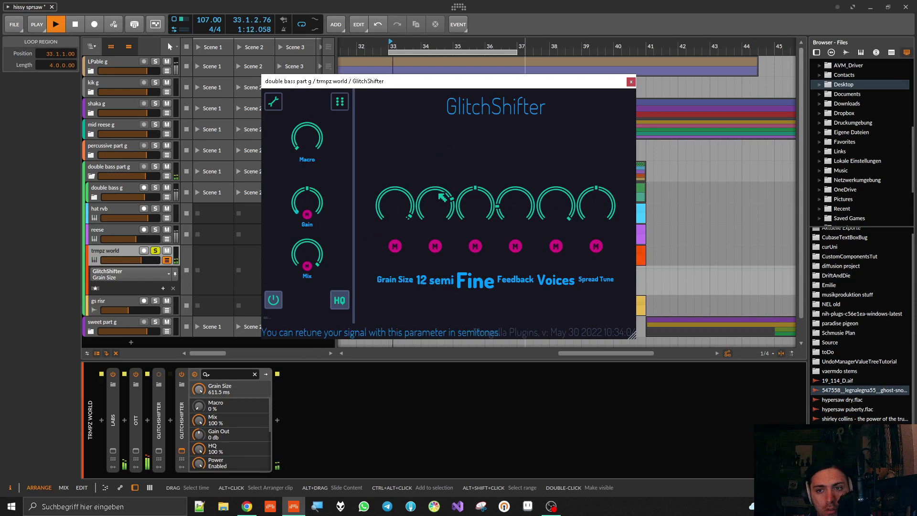
pyautogui.moveTo(442, 196); pyautogui.dragTo(442, 227)
pyautogui.scroll(1, 438, 213)
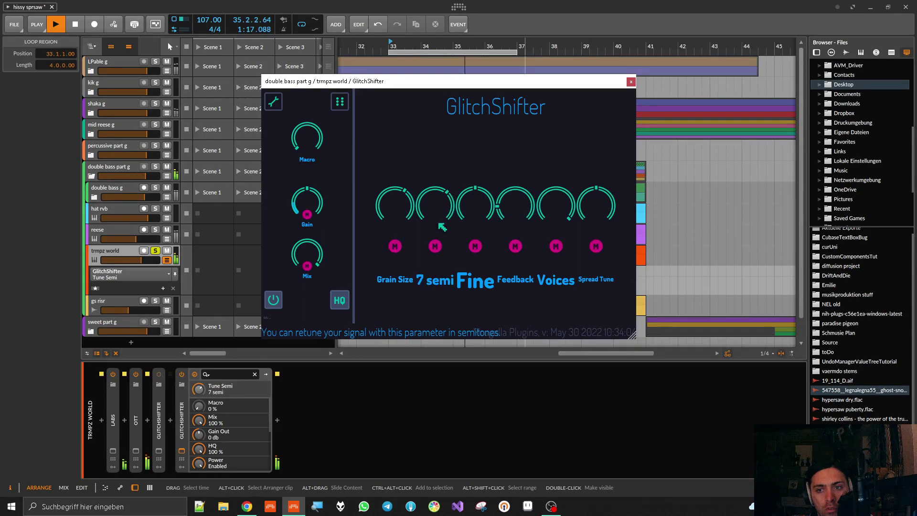
pyautogui.press('space')
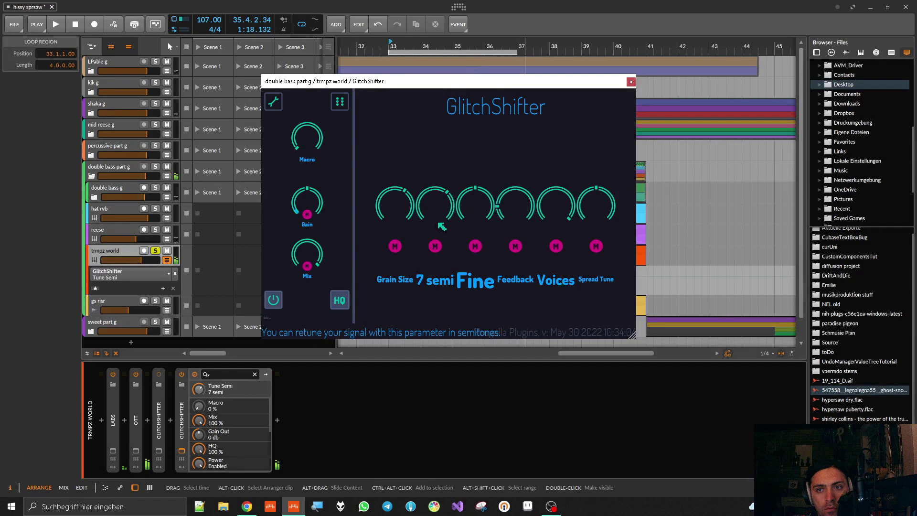
# Step: Try a lower Fine tuning during playback and reset it to 0 fine
pyautogui.moveTo(471, 204)
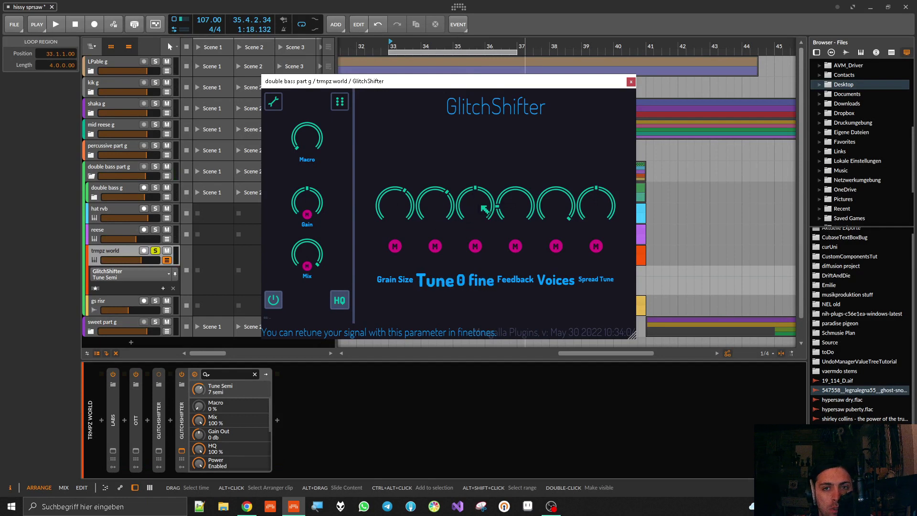
pyautogui.press('space')
pyautogui.moveTo(482, 209); pyautogui.dragTo(482, 235)
pyautogui.doubleClick(477, 222)
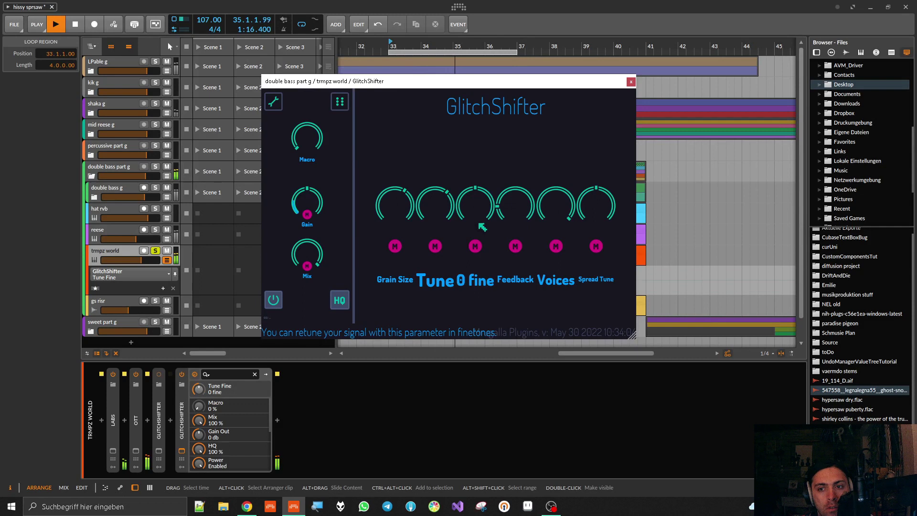
pyautogui.press('space')
# Step: Vary the Fine tuning during playback and raise Feedback to 83 %
pyautogui.moveTo(441, 211)
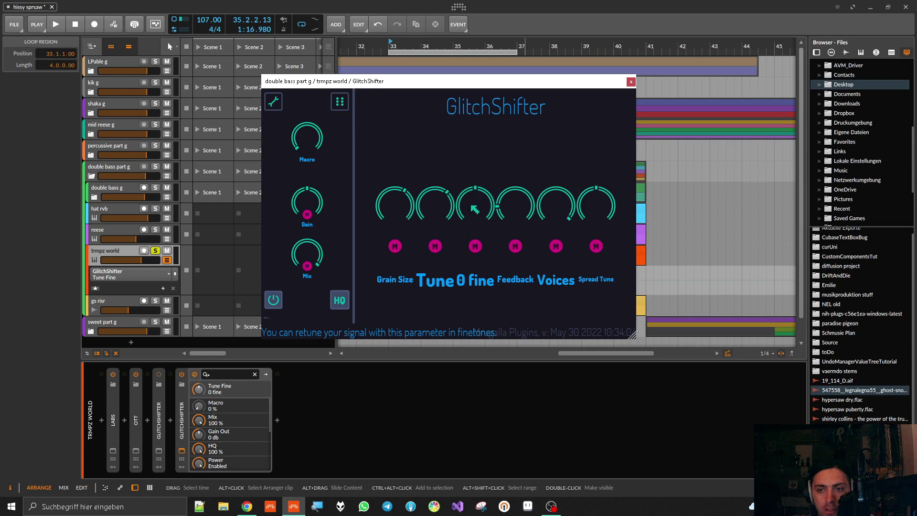
pyautogui.press('space')
pyautogui.moveTo(487, 212); pyautogui.dragTo(488, 182)
pyautogui.moveTo(522, 228); pyautogui.dragTo(522, 208)
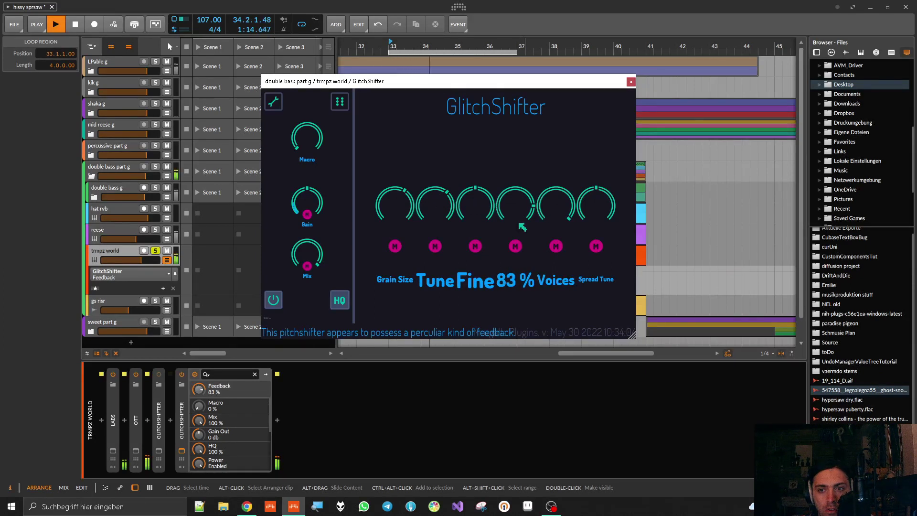
pyautogui.press('space')
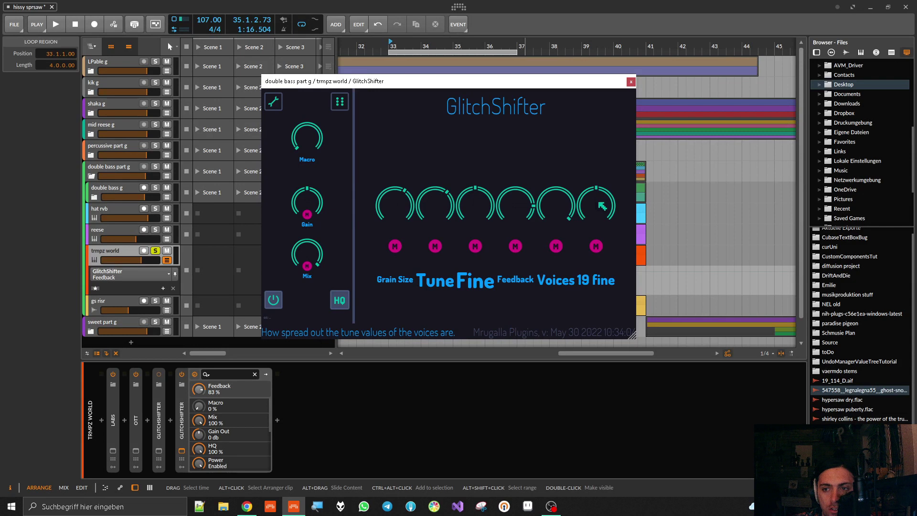
# Step: Try Spread Tune at 4 fine and 100 fine, and bring it down to 1 fine
pyautogui.press('space')
pyautogui.moveTo(602, 206)
pyautogui.mouseDown()
pyautogui.moveTo(602, 180)
pyautogui.moveTo(602, 213)
pyautogui.mouseUp()
pyautogui.press('space')
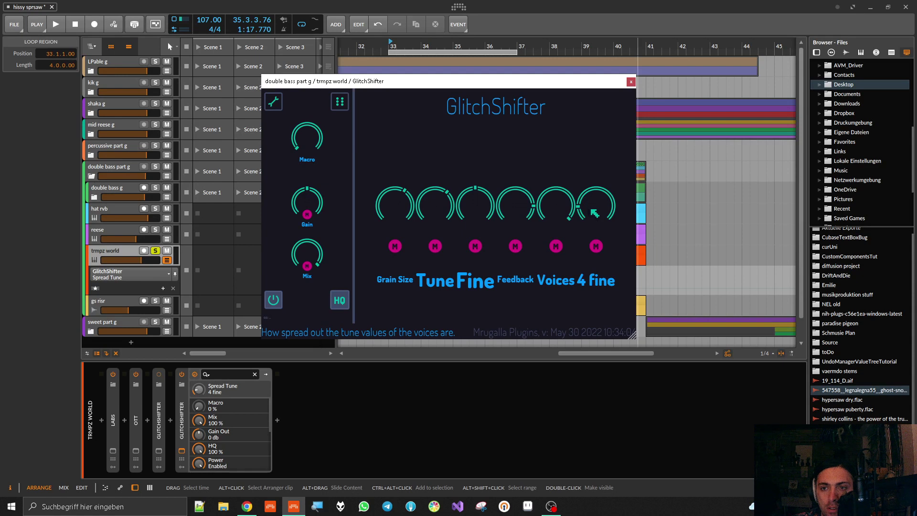
pyautogui.moveTo(596, 205); pyautogui.dragTo(596, 182)
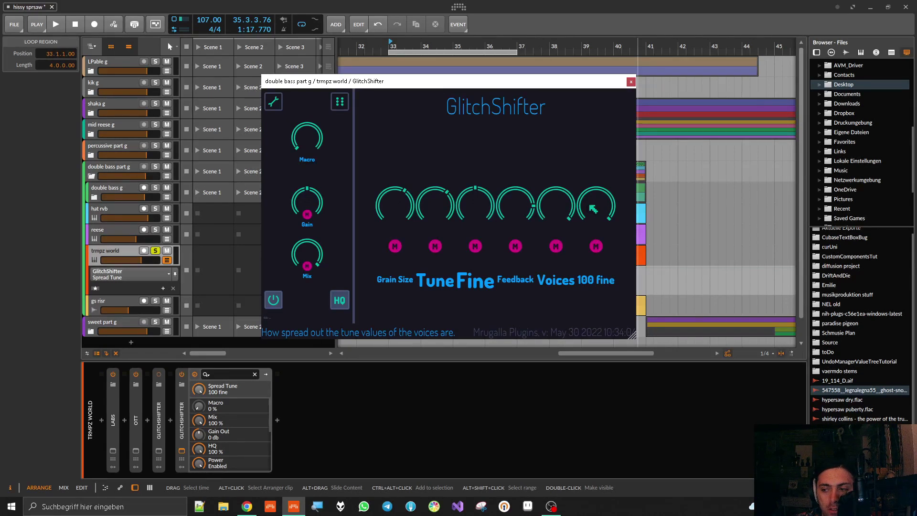
pyautogui.moveTo(594, 209); pyautogui.dragTo(593, 248)
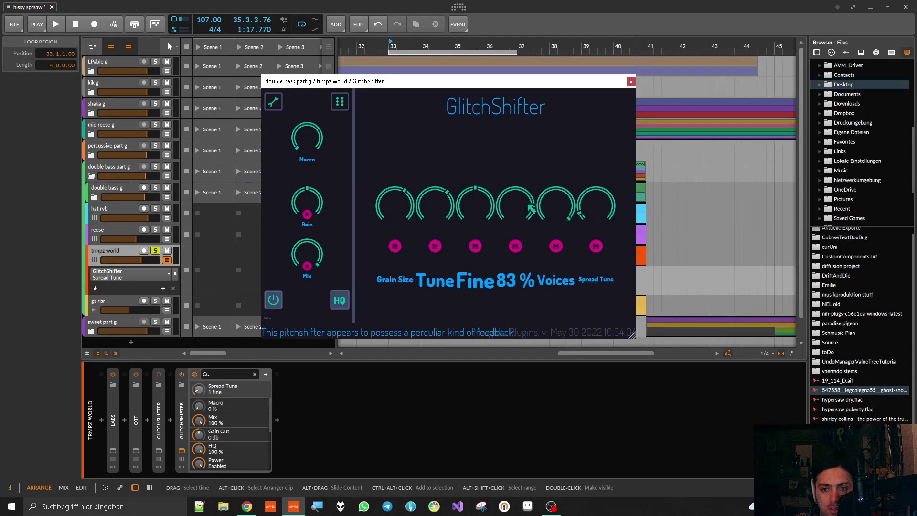
# Step: Raise Spread Tune slightly during playback and lower Feedback, with Mix at 67 %
pyautogui.press('space')
pyautogui.moveTo(603, 206); pyautogui.dragTo(602, 196)
pyautogui.moveTo(516, 206); pyautogui.dragTo(516, 227)
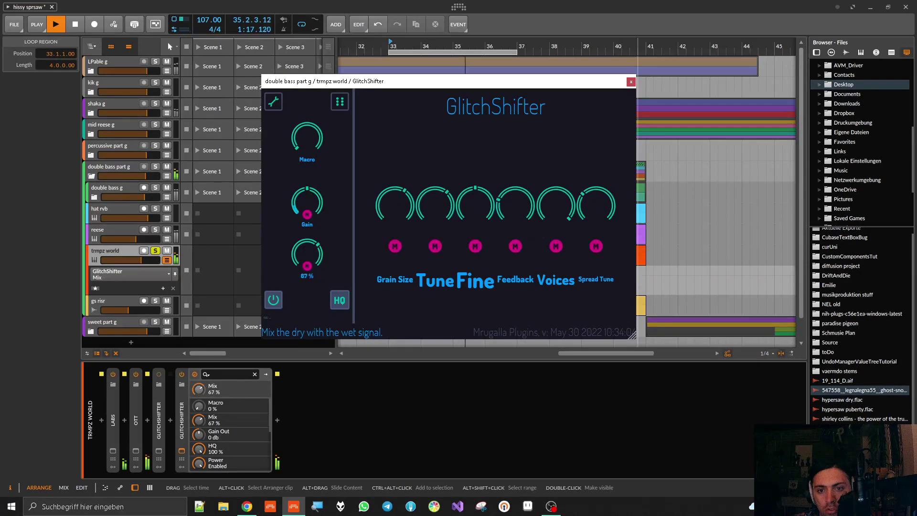
# Step: Raise Tune, reduce Feedback close to its minimum, and set Mix to 49 % and Grain Size to 198.5 ms
pyautogui.moveTo(435, 203)
pyautogui.moveTo(434, 203); pyautogui.dragTo(440, 225)
pyautogui.moveTo(515, 203); pyautogui.dragTo(515, 227)
pyautogui.moveTo(307, 254); pyautogui.dragTo(307, 261)
pyautogui.moveTo(408, 219); pyautogui.dragTo(407, 205)
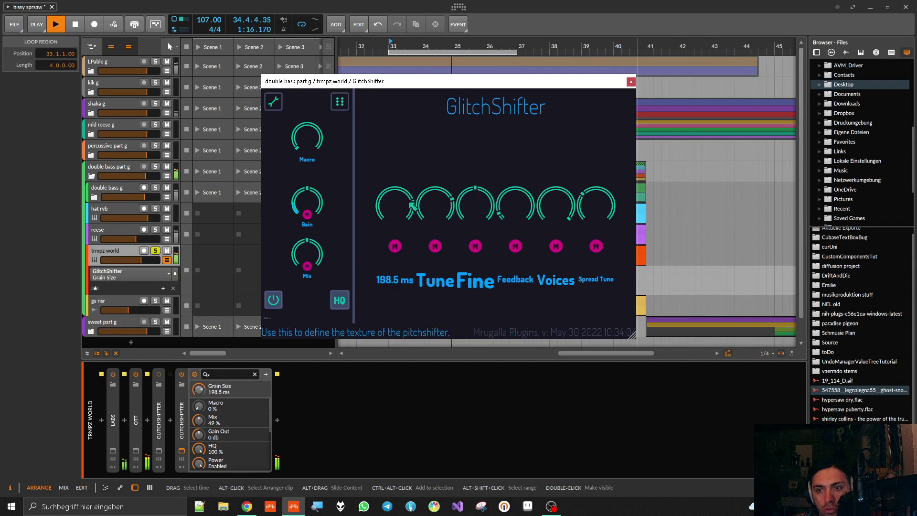
# Step: Set Fine to -20, Spread Tune to 30 fine and Mix to 42 %, and stop playback
pyautogui.moveTo(478, 210); pyautogui.dragTo(486, 224)
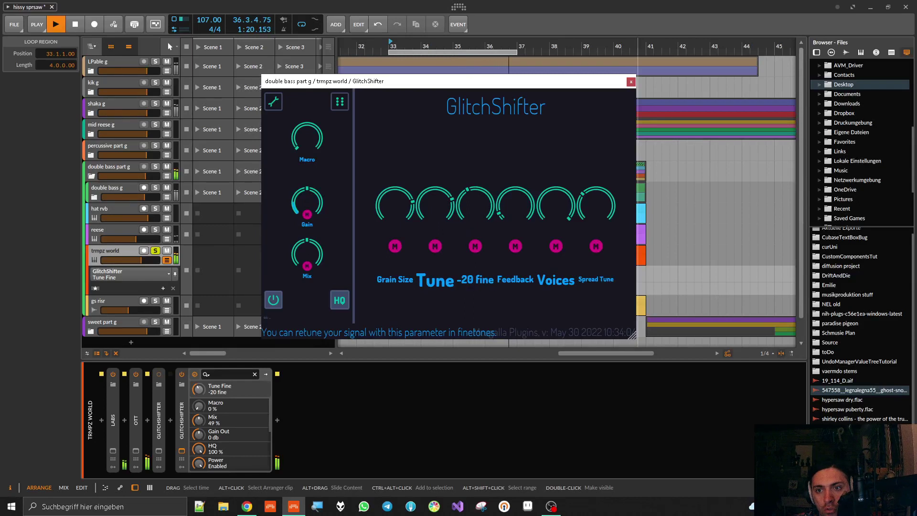
pyautogui.moveTo(596, 210); pyautogui.dragTo(597, 196)
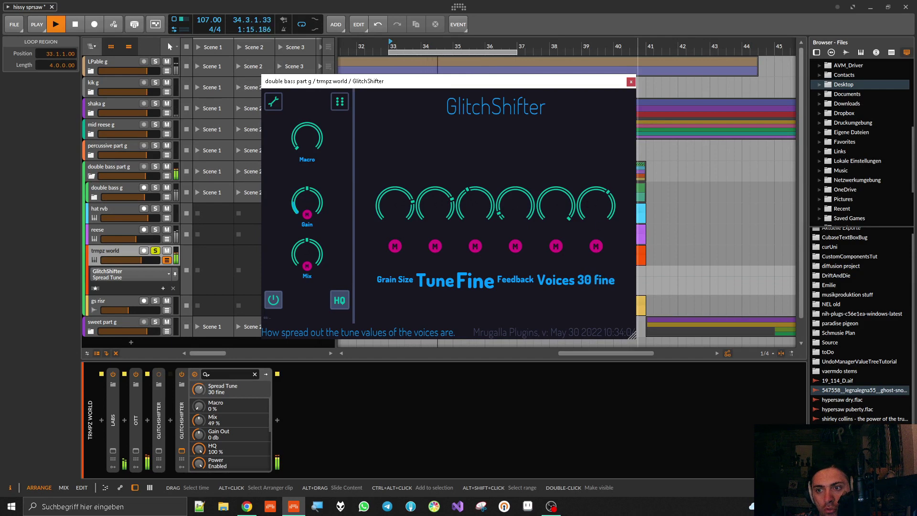
pyautogui.moveTo(307, 254); pyautogui.dragTo(313, 257)
pyautogui.press('space')
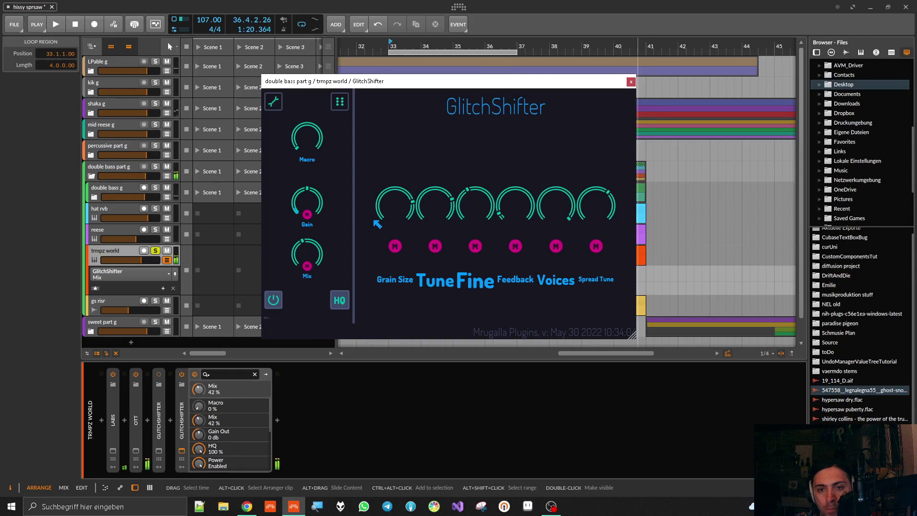
# Step: Set the Macro to 100 % and add a small upward macro modulation to Tune during playback
pyautogui.moveTo(383, 205)
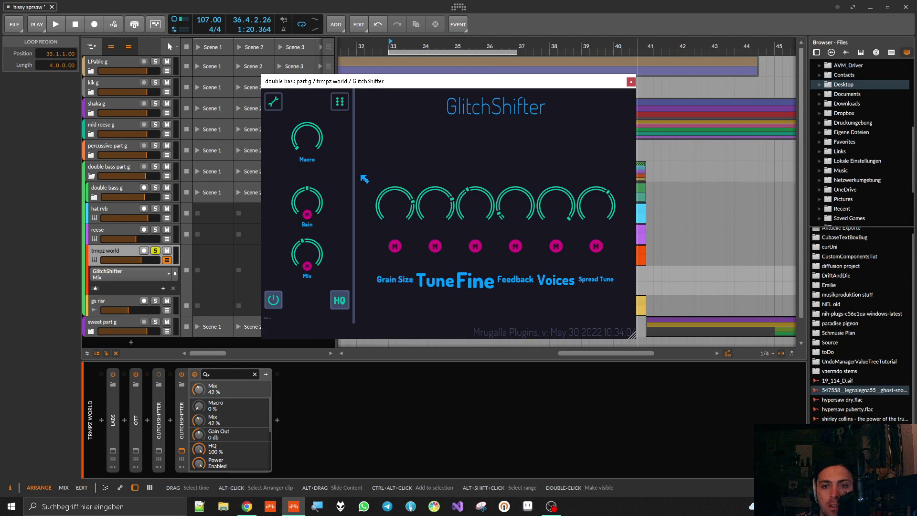
pyautogui.moveTo(317, 146)
pyautogui.moveTo(317, 146); pyautogui.dragTo(333, 126)
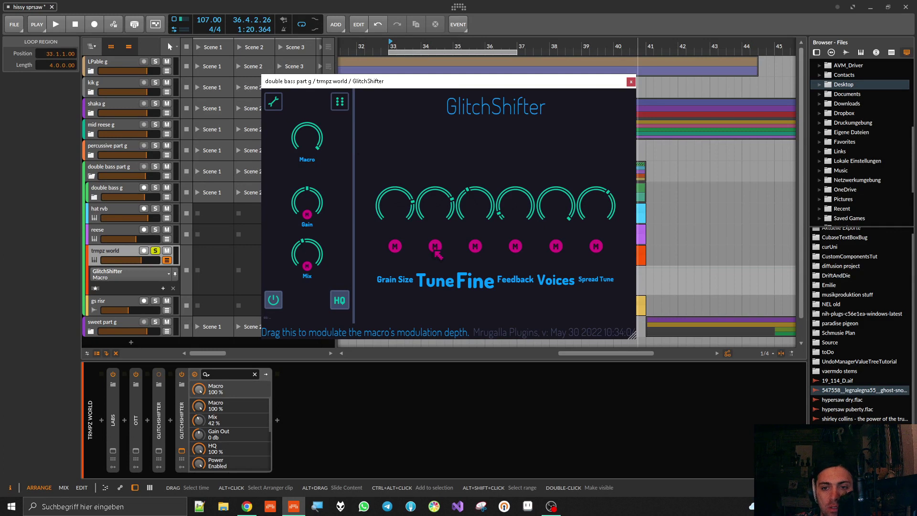
pyautogui.press('space')
pyautogui.moveTo(438, 249); pyautogui.dragTo(439, 239)
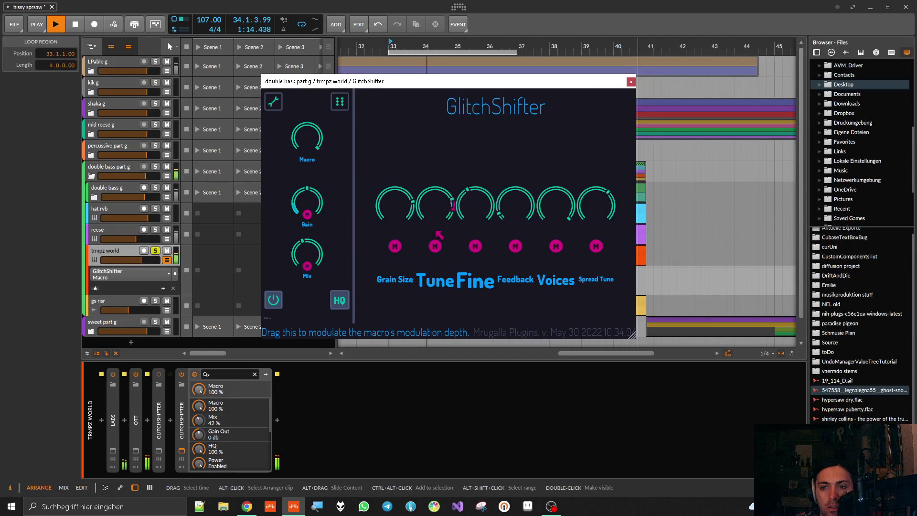
# Step: Set the macro modulation slightly downward for Tune and slightly upward for Fine and Grain Size
pyautogui.moveTo(436, 242); pyautogui.dragTo(438, 261)
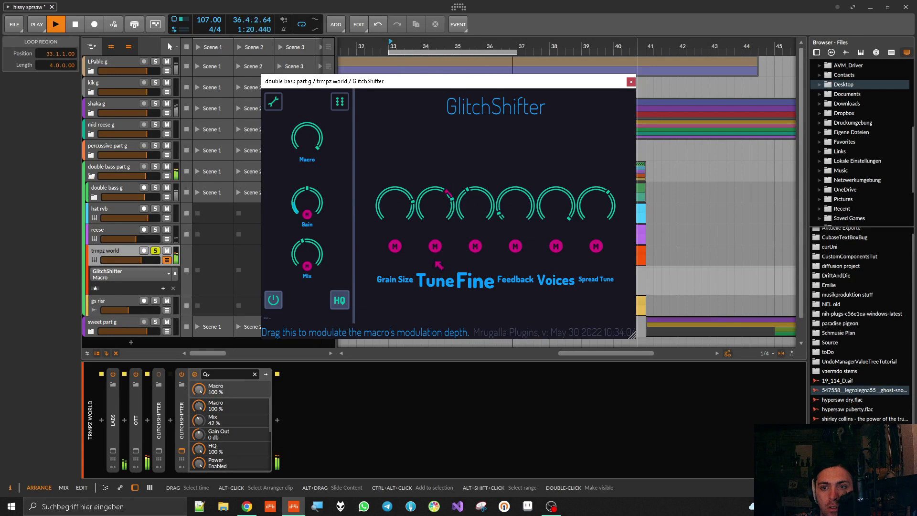
pyautogui.moveTo(436, 263); pyautogui.dragTo(476, 235)
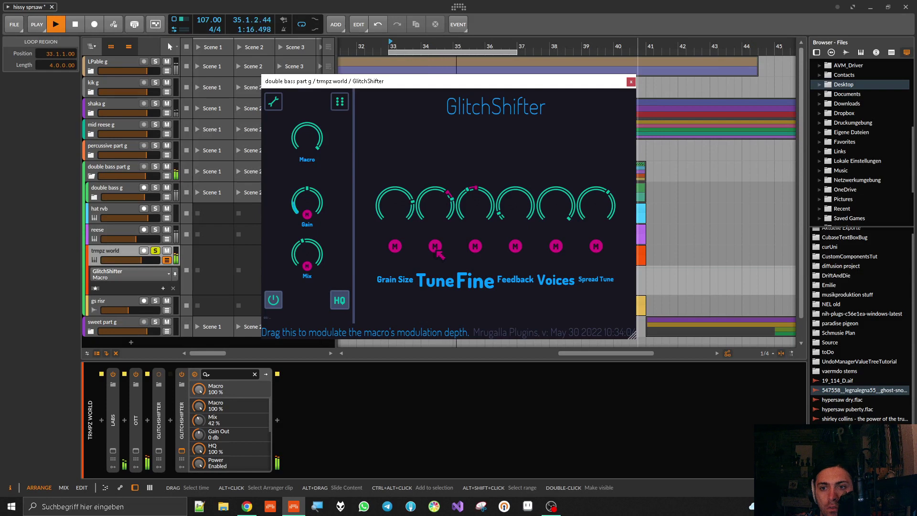
pyautogui.moveTo(402, 249); pyautogui.dragTo(399, 266)
pyautogui.moveTo(400, 265); pyautogui.dragTo(402, 238)
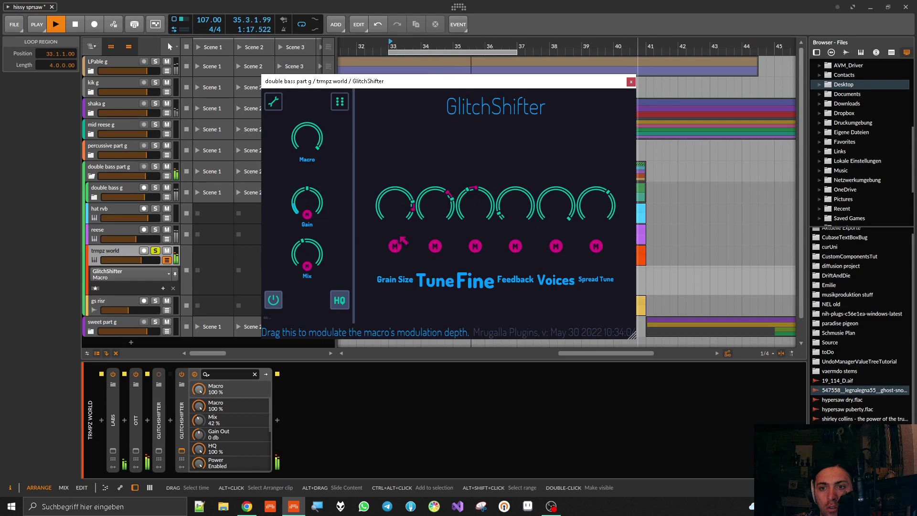
# Step: Add strong upward macro modulation to Feedback, strong downward modulation to Spread Tune and moderate upward modulation to Mix
pyautogui.moveTo(516, 247)
pyautogui.mouseDown()
pyautogui.moveTo(523, 161)
pyautogui.moveTo(524, 175)
pyautogui.mouseUp()
pyautogui.moveTo(595, 246); pyautogui.dragTo(605, 321)
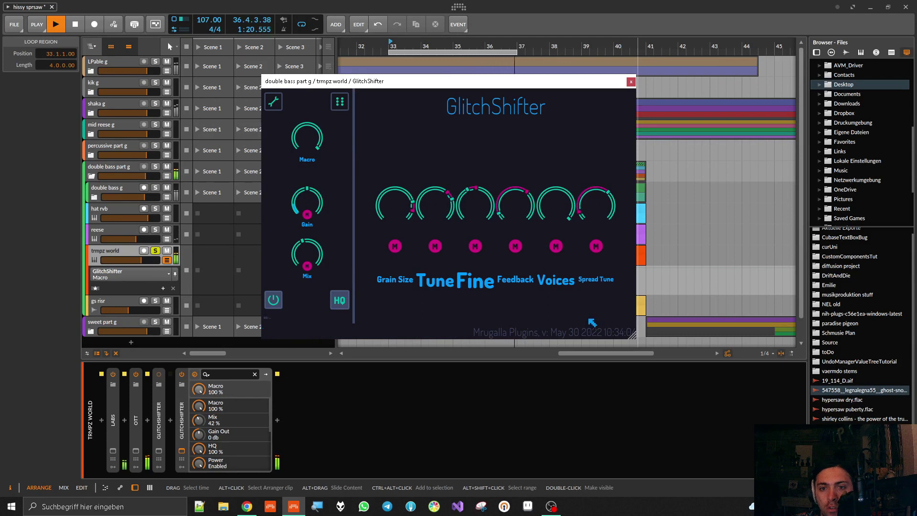
pyautogui.moveTo(307, 265)
pyautogui.mouseDown()
pyautogui.moveTo(313, 224)
pyautogui.moveTo(316, 242)
pyautogui.mouseUp()
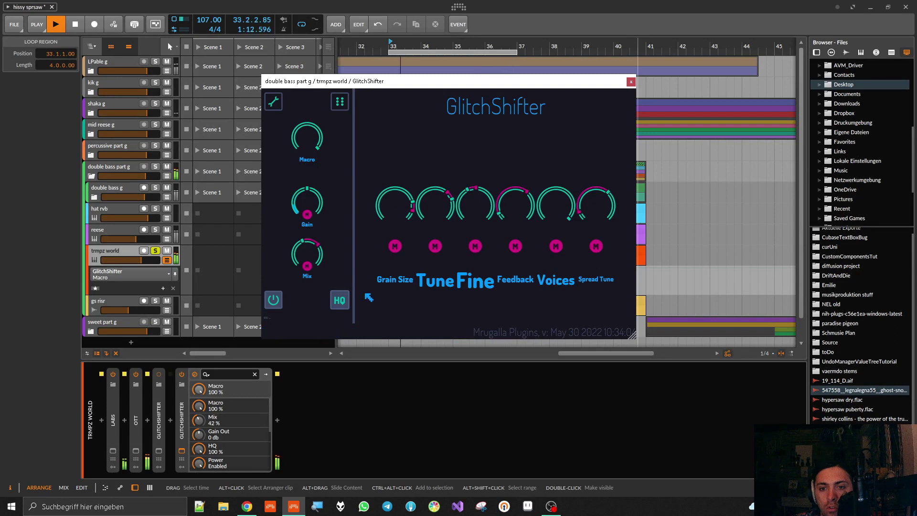
# Step: Sweep the Macro down during playback, stop the transport and set the Macro to 51 %
pyautogui.moveTo(335, 159); pyautogui.dragTo(335, 182)
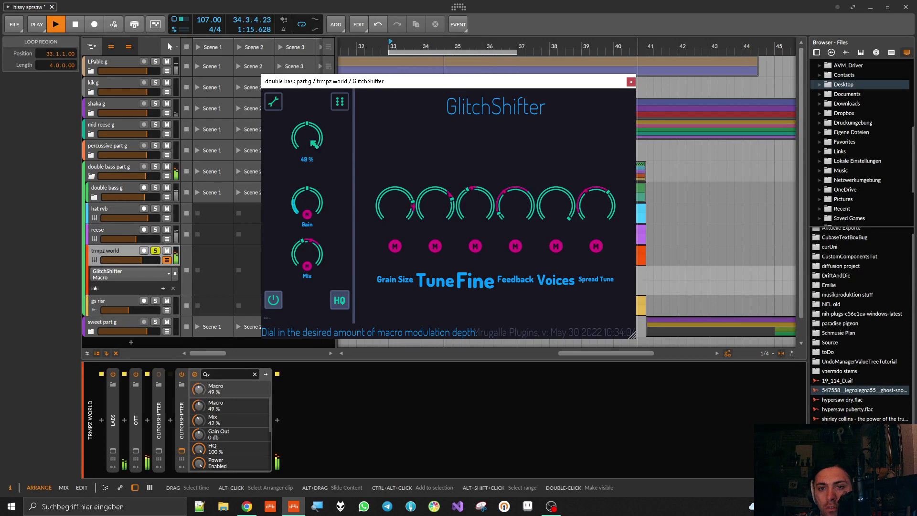
pyautogui.press('space')
pyautogui.scroll(2, 315, 140)
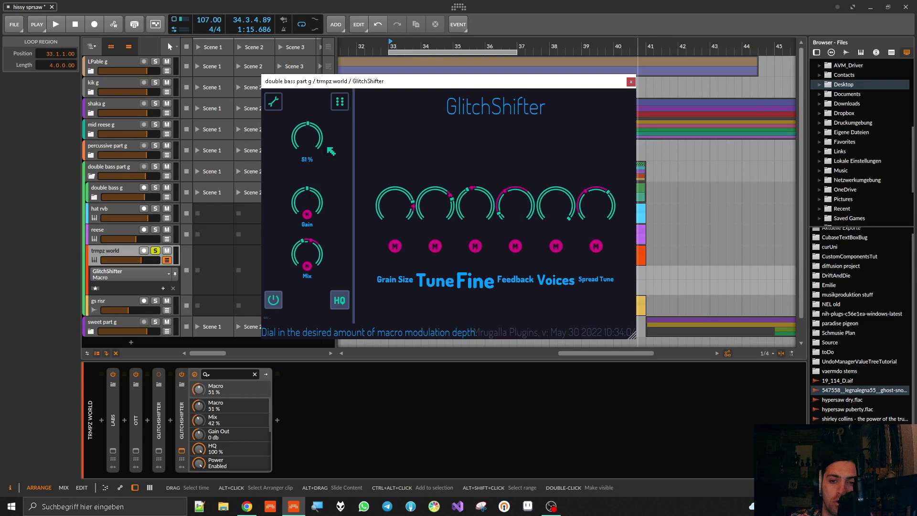
# Step: Switch the macro modulation controls of all six main parameters from M to B mode
pyautogui.click(395, 246)
pyautogui.click(435, 246)
pyautogui.click(476, 246)
pyautogui.click(515, 246)
pyautogui.click(556, 247)
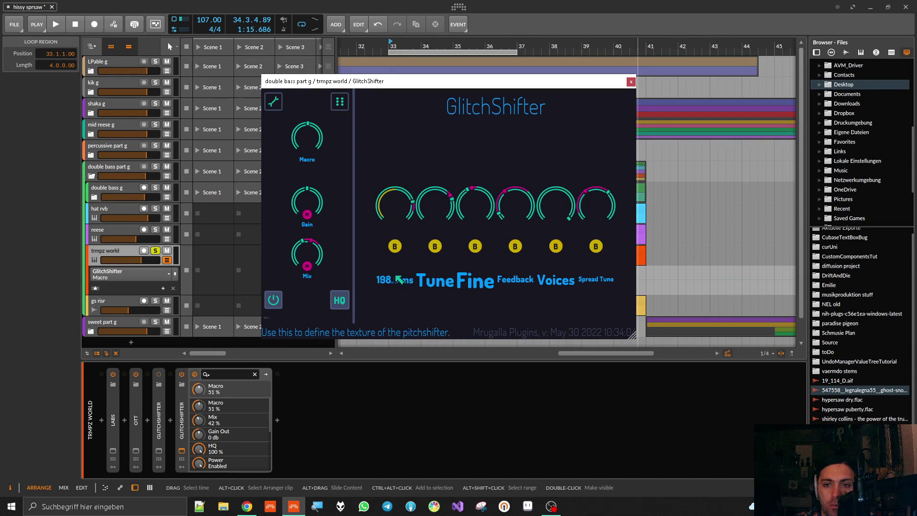
# Step: Set the Macro to 100 % and briefly play the loop
pyautogui.moveTo(307, 138); pyautogui.dragTo(308, 118)
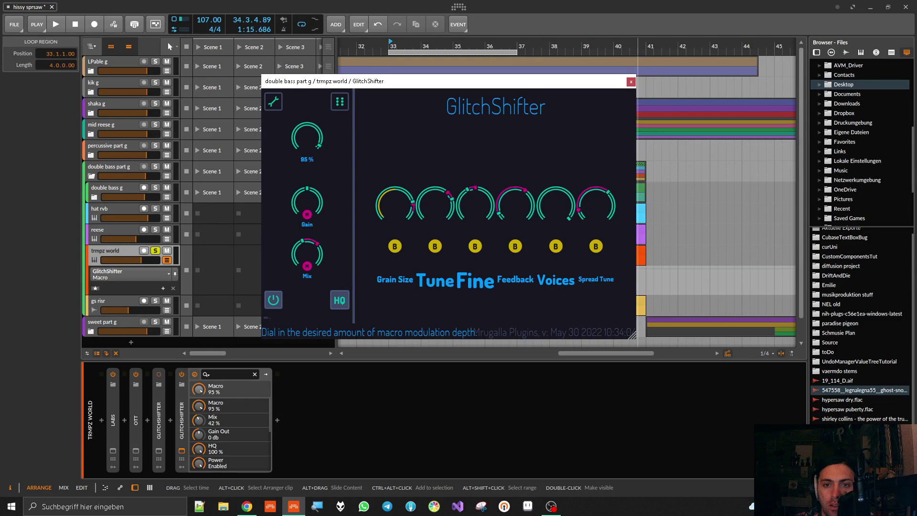
pyautogui.moveTo(307, 118)
pyautogui.mouseDown()
pyautogui.moveTo(307, 177)
pyautogui.moveTo(307, 114)
pyautogui.moveTo(318, 123)
pyautogui.mouseUp()
pyautogui.press('space')
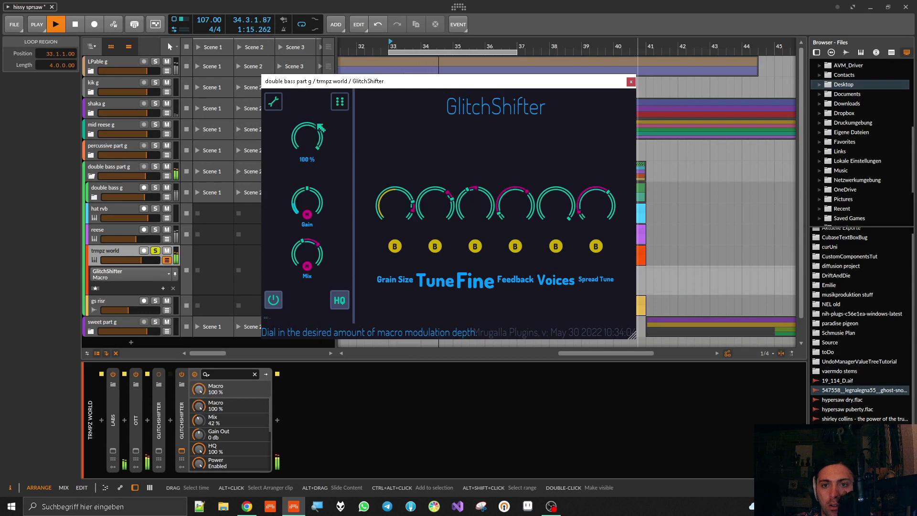
pyautogui.press('space')
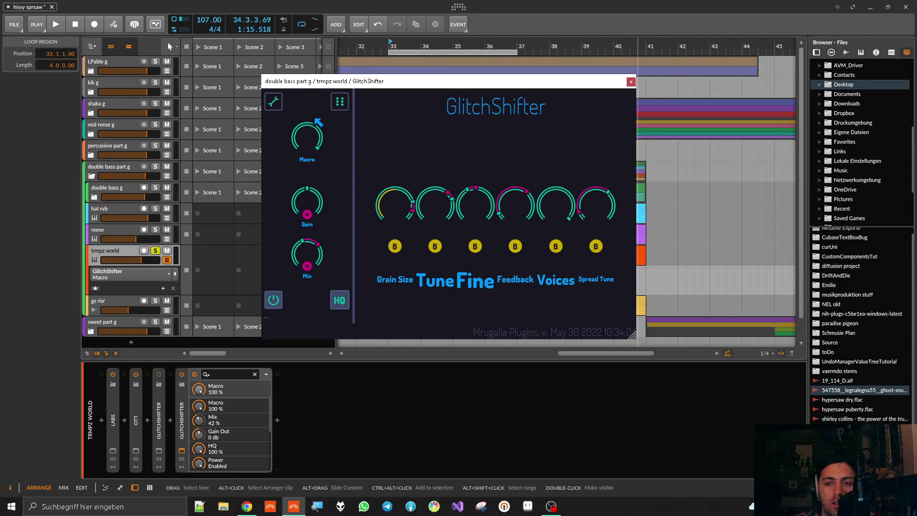
# Step: Reset the Macro to 0 % and sweep it during playback up to 48 % and back down to 39 %
pyautogui.moveTo(396, 203)
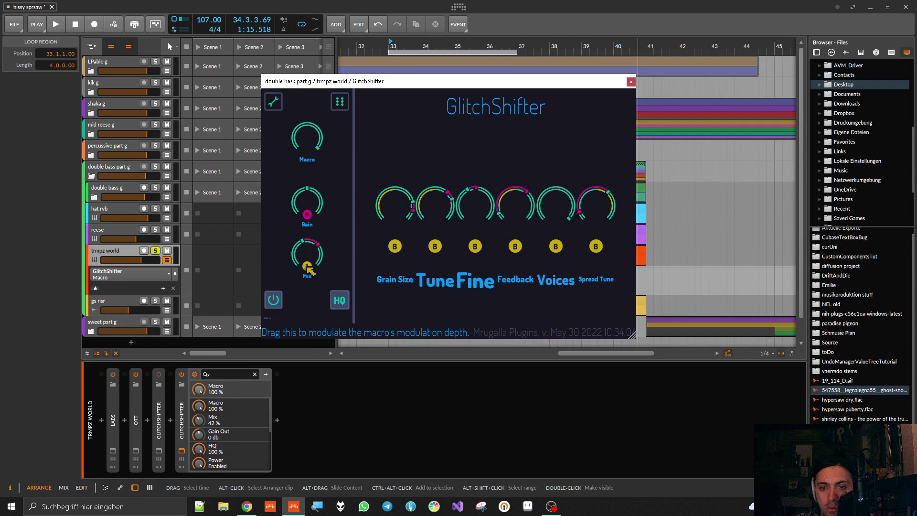
pyautogui.doubleClick(316, 139)
pyautogui.press('space')
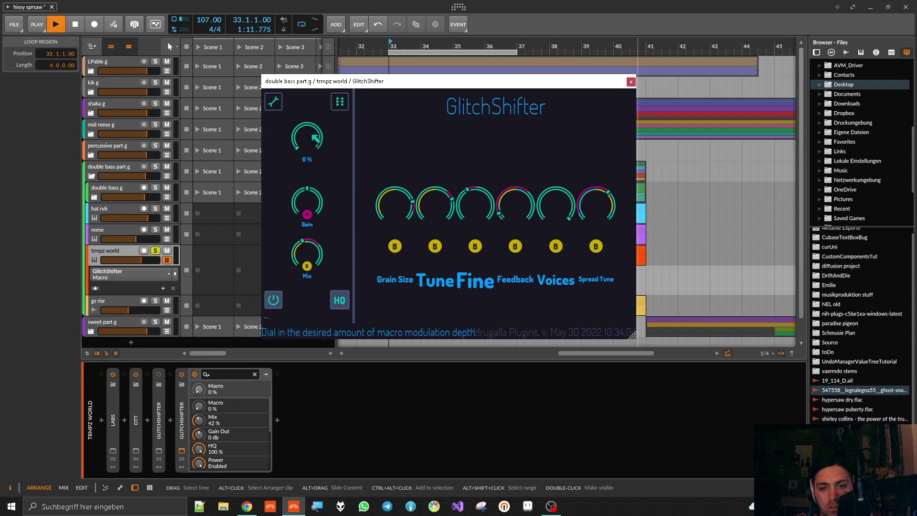
pyautogui.moveTo(316, 139); pyautogui.dragTo(317, 132)
pyautogui.moveTo(307, 137)
pyautogui.mouseDown()
pyautogui.moveTo(307, 103)
pyautogui.moveTo(307, 145)
pyautogui.moveTo(307, 125)
pyautogui.mouseUp()
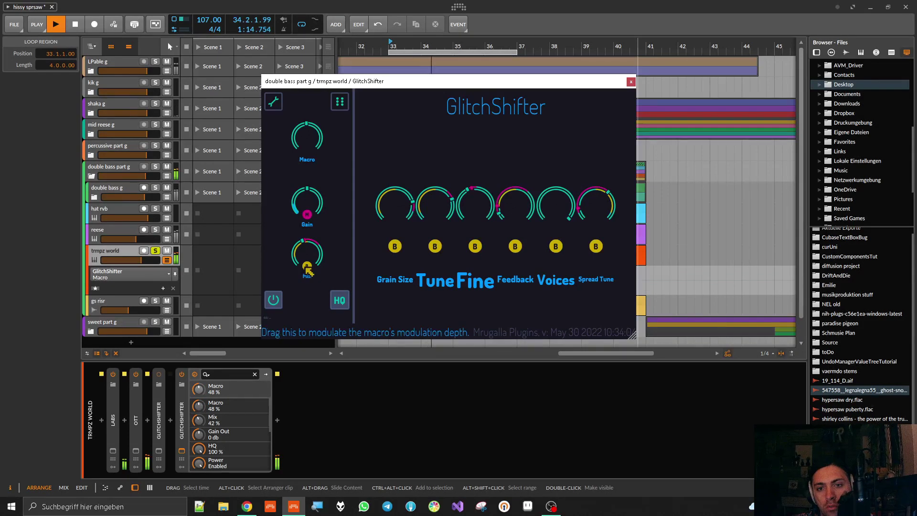
pyautogui.moveTo(420, 217)
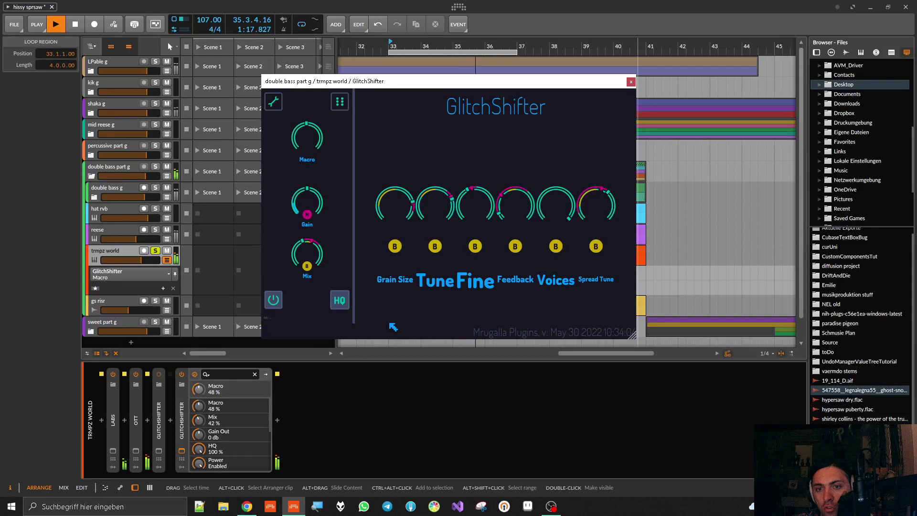
pyautogui.moveTo(307, 137)
pyautogui.mouseDown()
pyautogui.moveTo(307, 172)
pyautogui.moveTo(307, 100)
pyautogui.moveTo(307, 172)
pyautogui.moveTo(307, 100)
pyautogui.moveTo(307, 143)
pyautogui.mouseUp()
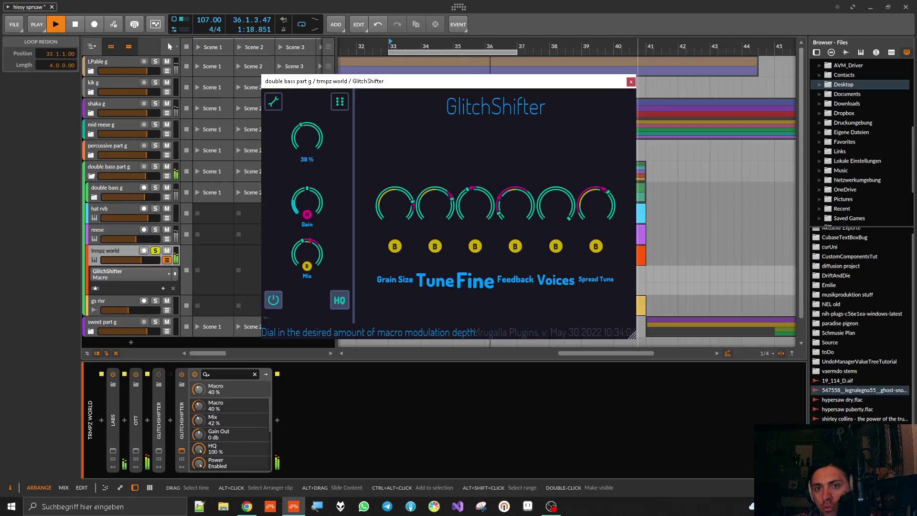
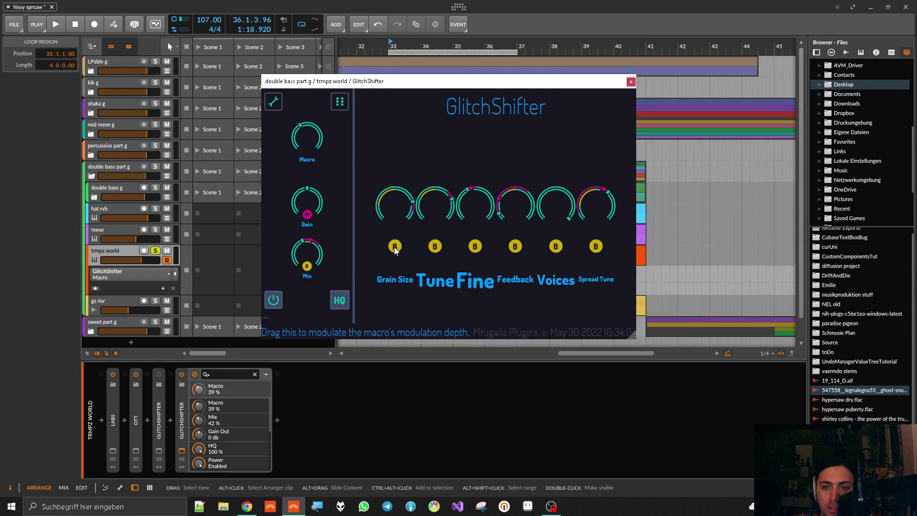
# Step: Switch the six main parameters and Mix back to M mode and clear their macro modulation
pyautogui.click(395, 247)
pyautogui.click(436, 246)
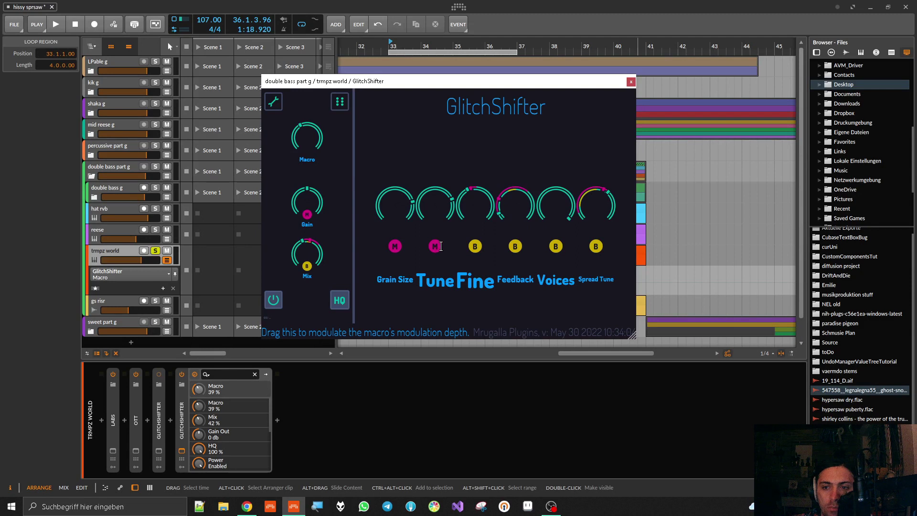
pyautogui.click(475, 246)
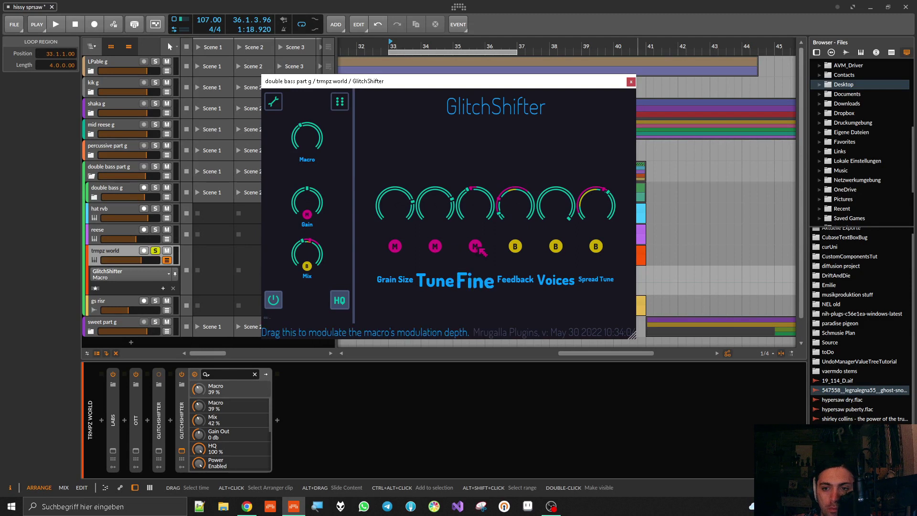
pyautogui.click(515, 247)
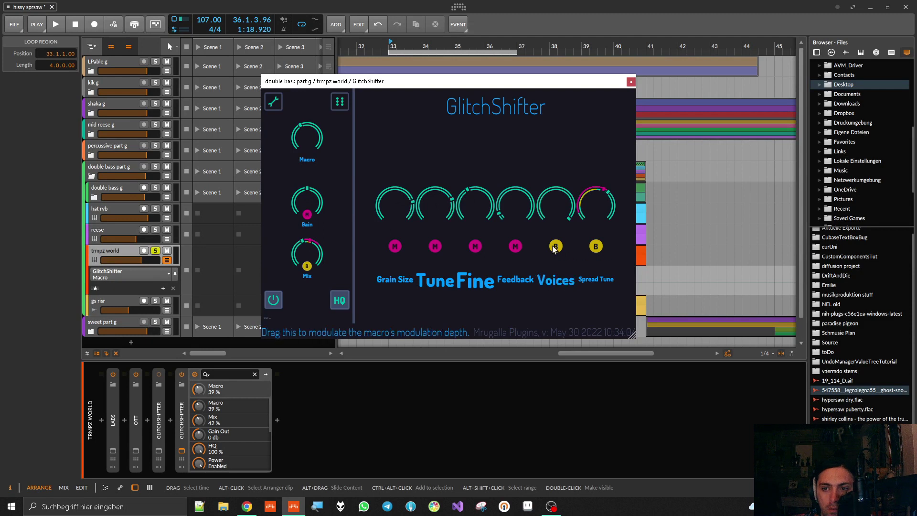
pyautogui.click(596, 247)
pyautogui.click(555, 247)
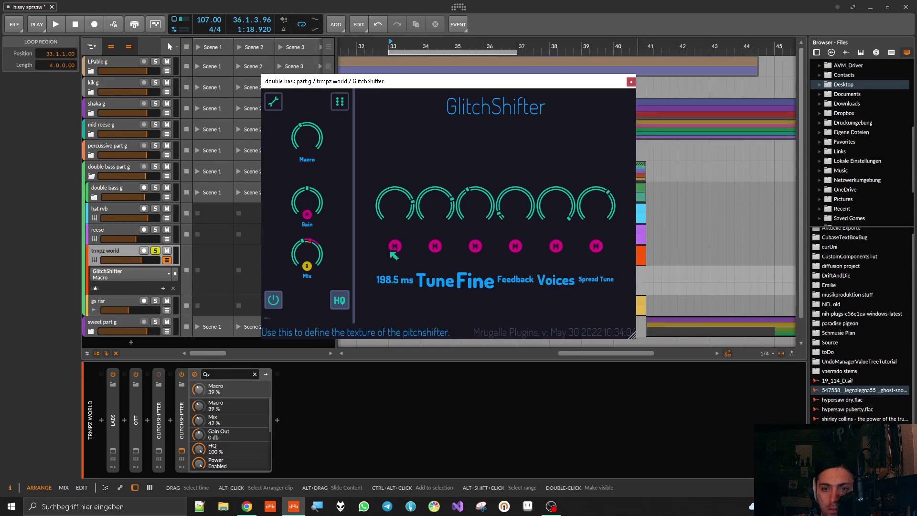
pyautogui.click(304, 266)
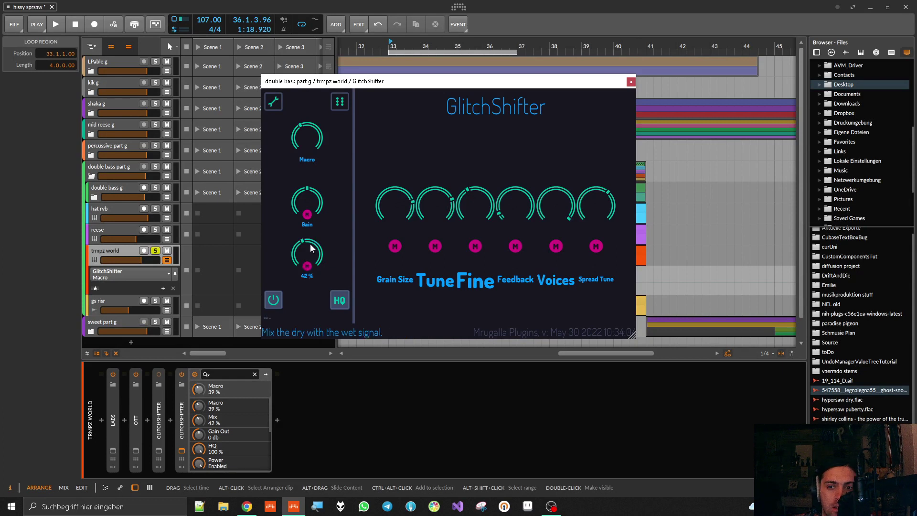
# Step: Set Mix to 100 % and return Grain Size, Fine, Feedback and Spread Tune to their defaults
pyautogui.moveTo(311, 248); pyautogui.dragTo(331, 233)
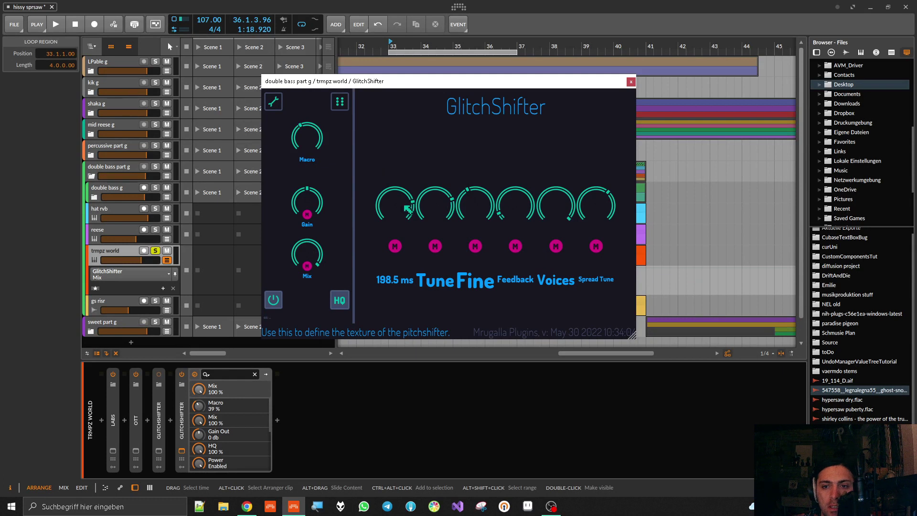
pyautogui.moveTo(409, 210); pyautogui.dragTo(419, 225)
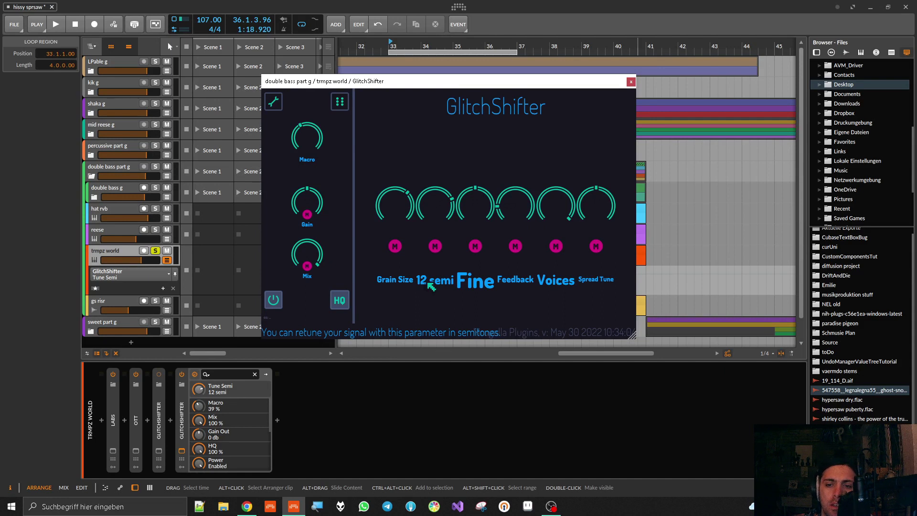
# Step: Set Tune to 7 semi and view its parameter options, including Save Default
pyautogui.rightClick(437, 216)
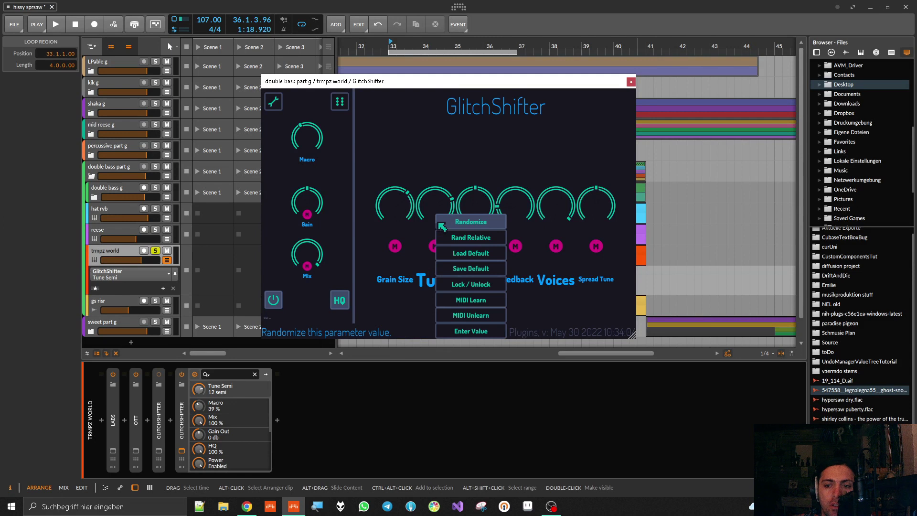
pyautogui.click(456, 283)
pyautogui.moveTo(456, 279); pyautogui.dragTo(456, 294)
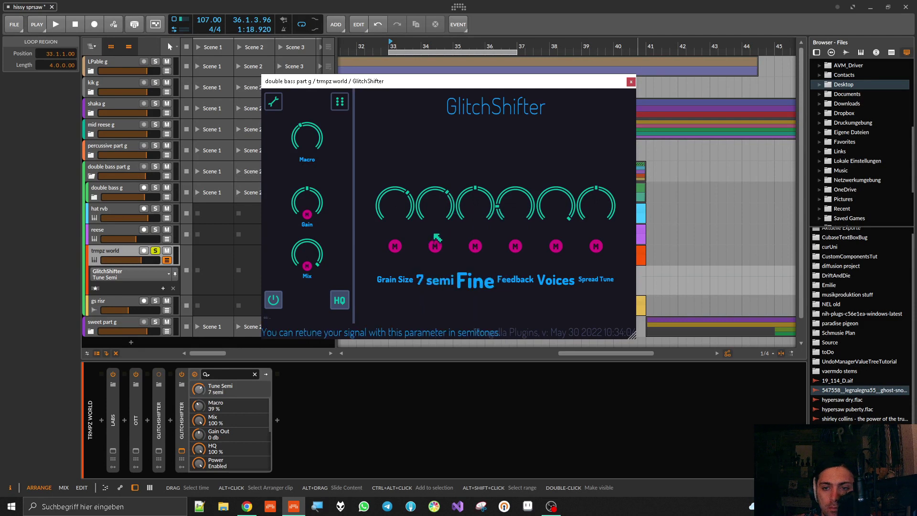
pyautogui.rightClick(438, 211)
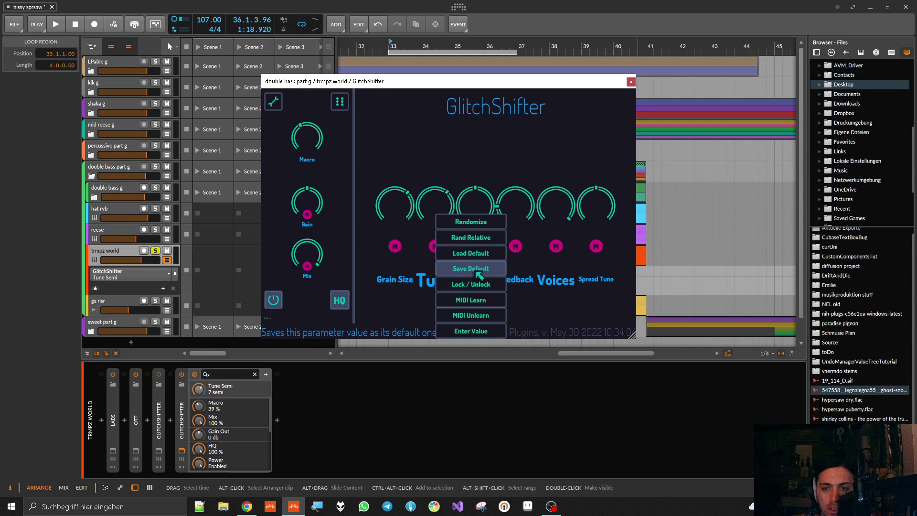
pyautogui.click(420, 311)
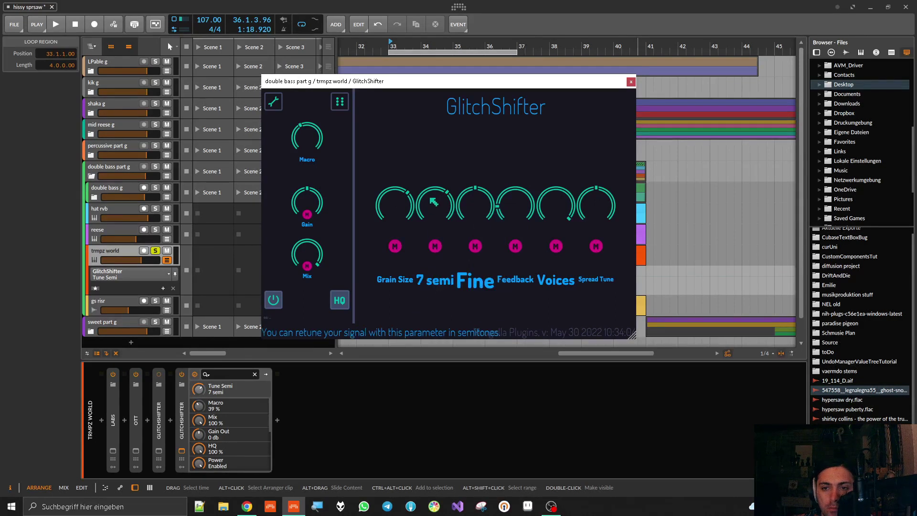
pyautogui.moveTo(438, 225)
pyautogui.mouseDown()
pyautogui.moveTo(438, 206)
pyautogui.moveTo(440, 227)
pyautogui.mouseUp()
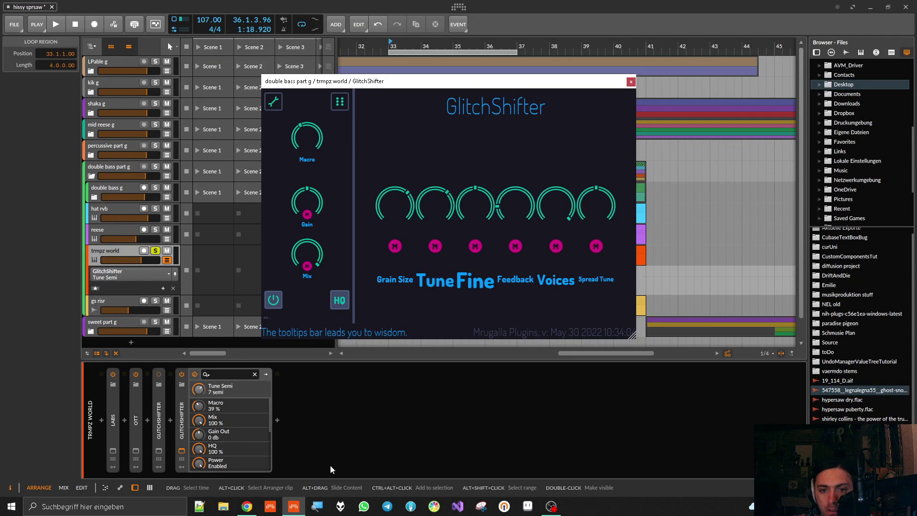
# Step: Insert another GlitchShifter at the end of the trmpz world device chain to check its default values, and delete it
pyautogui.click(278, 420)
pyautogui.write('glitch')
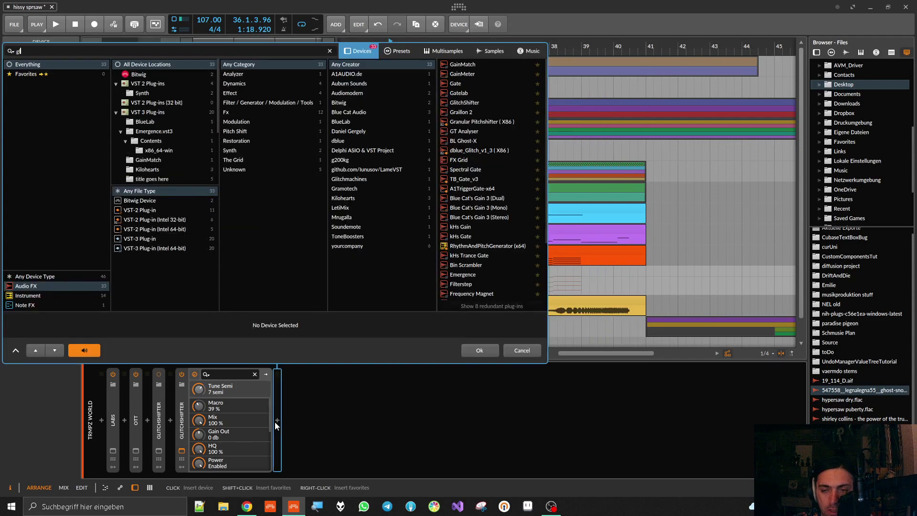
pyautogui.doubleClick(465, 67)
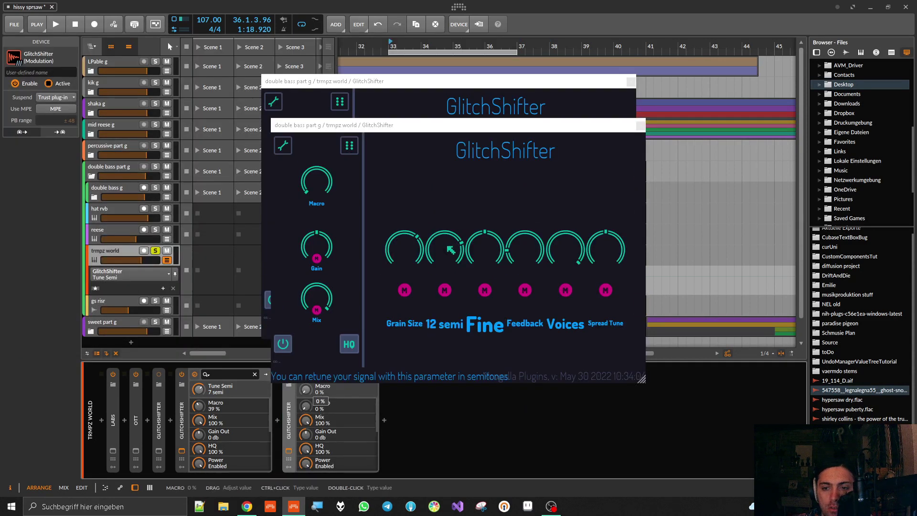
pyautogui.click(289, 425)
pyautogui.press('Delete')
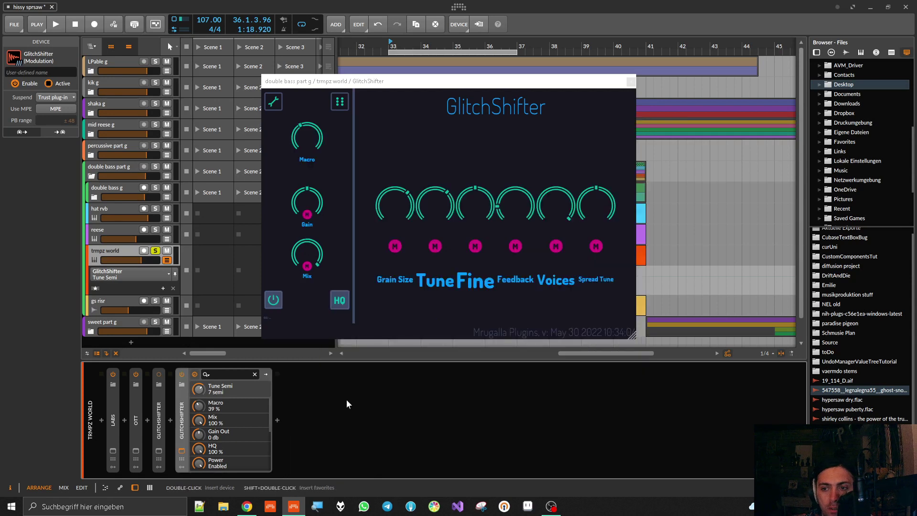
# Step: Lock the Gain and Mix parameters against randomization
pyautogui.moveTo(390, 266)
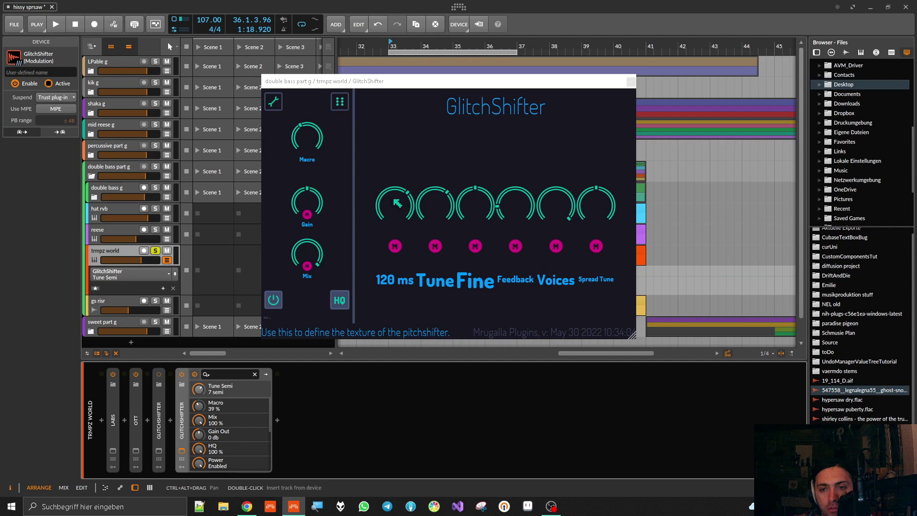
pyautogui.rightClick(307, 208)
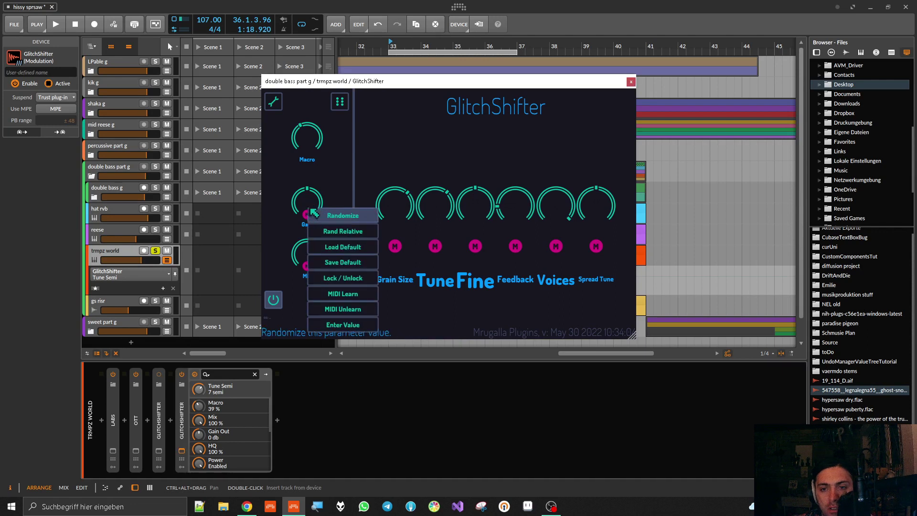
pyautogui.click(343, 278)
pyautogui.rightClick(307, 214)
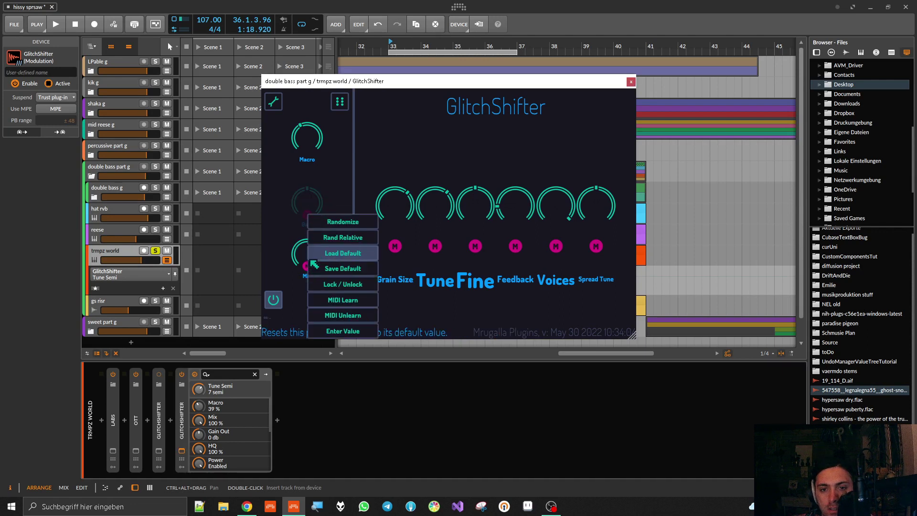
pyautogui.click(328, 290)
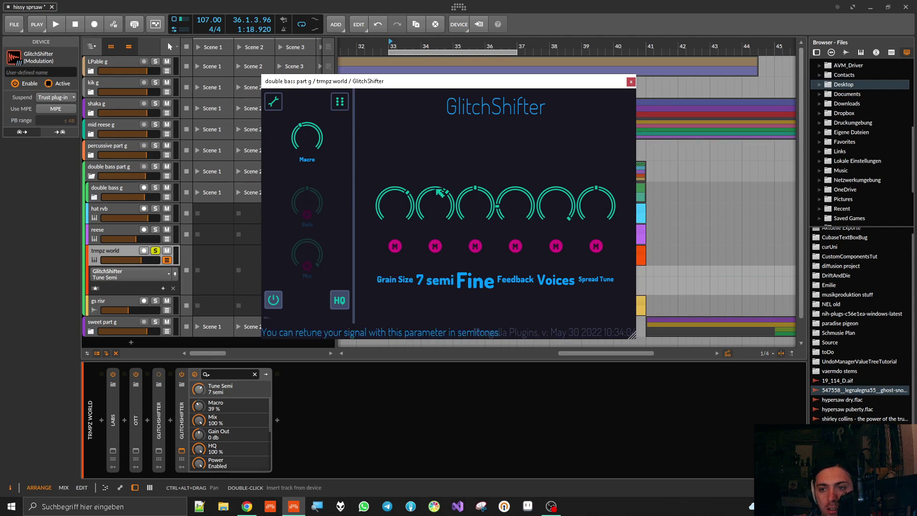
# Step: Lock the Voices, Fine and HQ parameters as well
pyautogui.rightClick(555, 212)
pyautogui.click(591, 284)
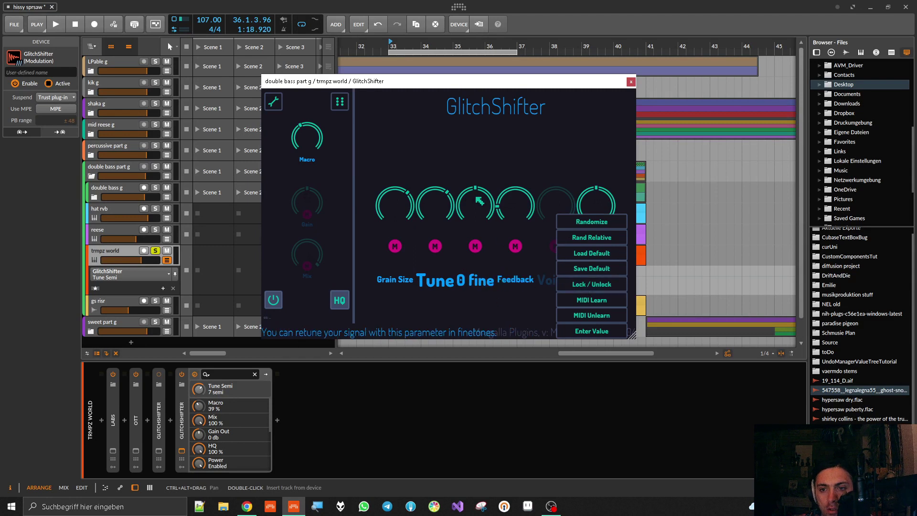
pyautogui.rightClick(475, 211)
pyautogui.click(512, 285)
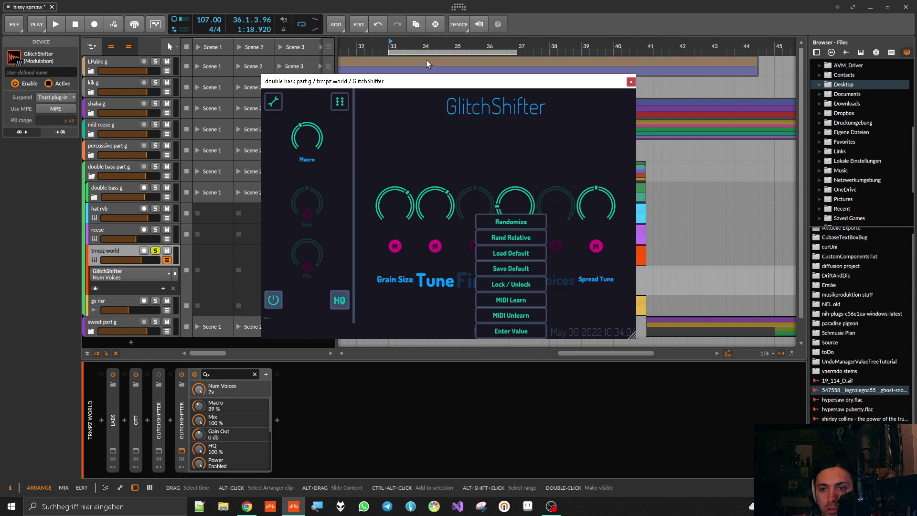
pyautogui.click(420, 140)
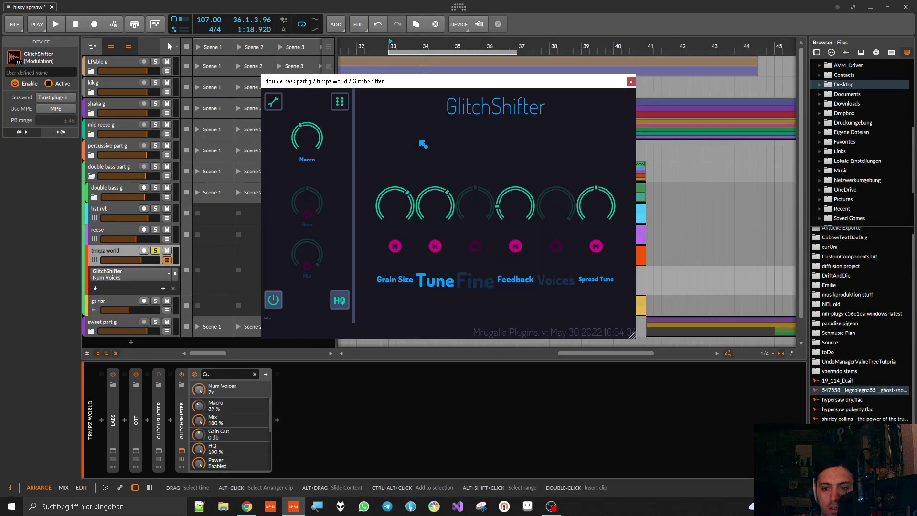
pyautogui.rightClick(339, 308)
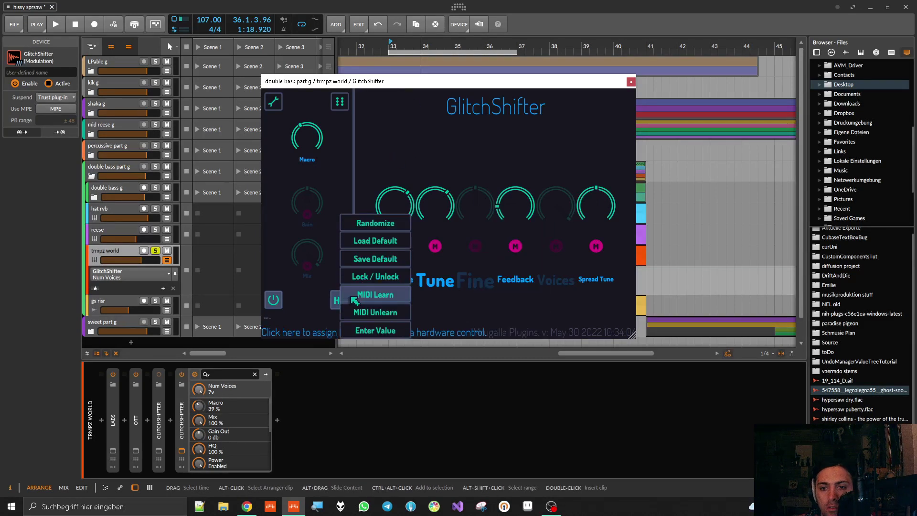
pyautogui.click(393, 286)
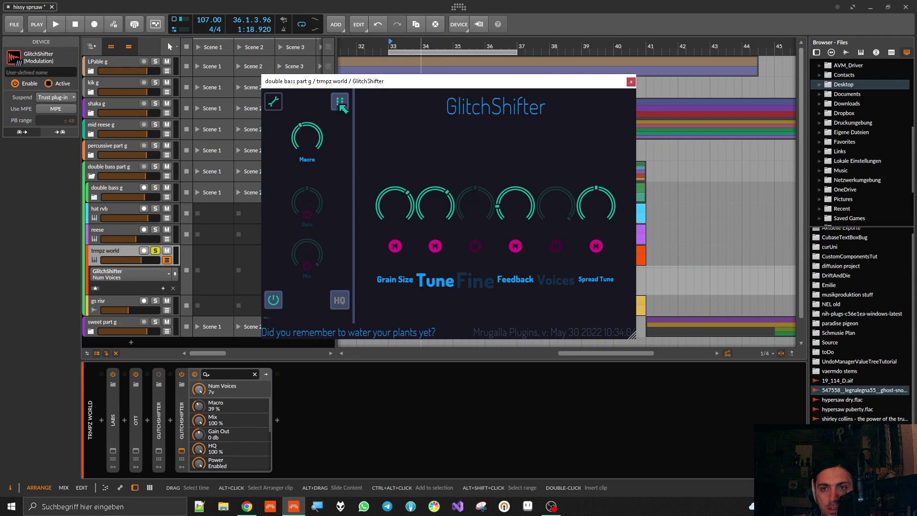
# Step: Play the track while randomizing the plugin's unlocked parameters, and stop playback
pyautogui.press('space')
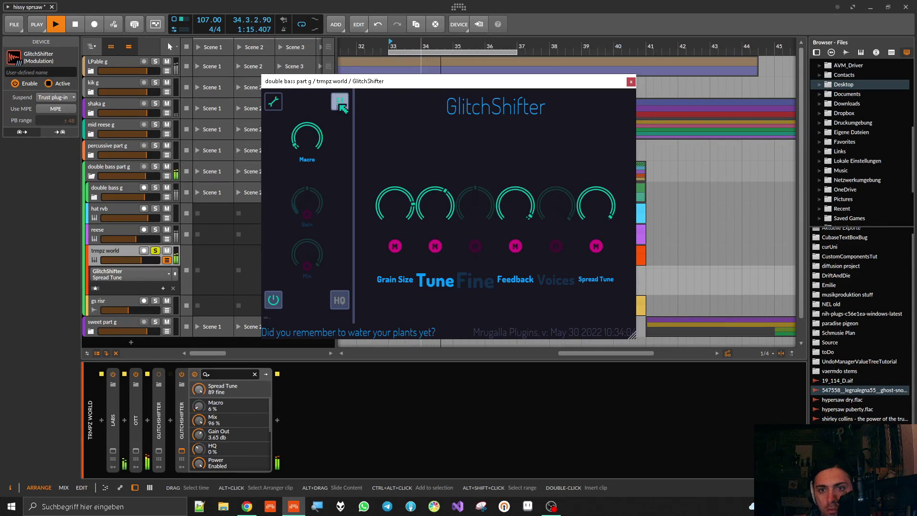
pyautogui.click(341, 105)
pyautogui.press('space')
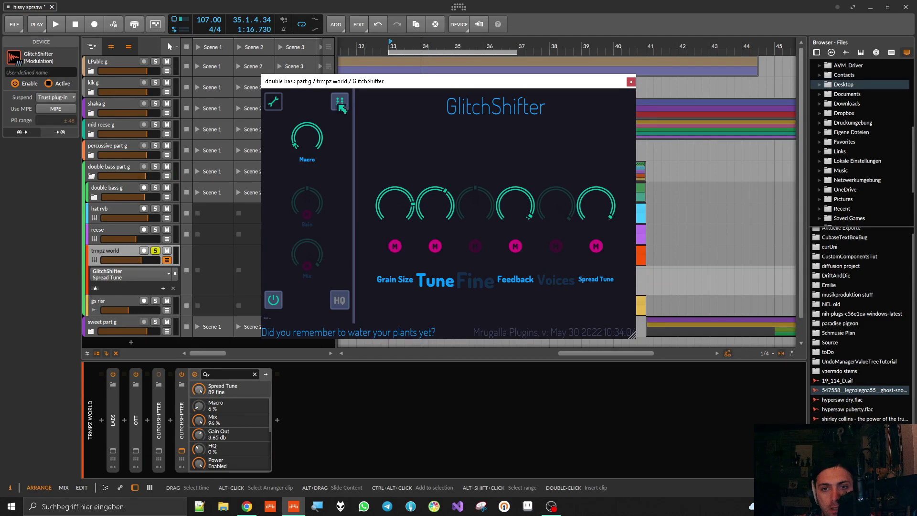
# Step: Open the plugin's options, view the Controls page and look through the Colours page's entries from text to bias
pyautogui.click(278, 105)
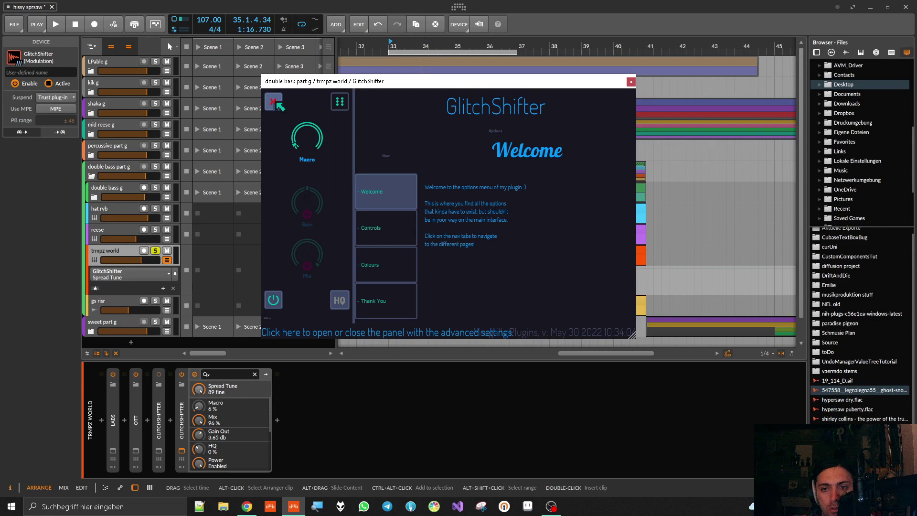
pyautogui.click(388, 230)
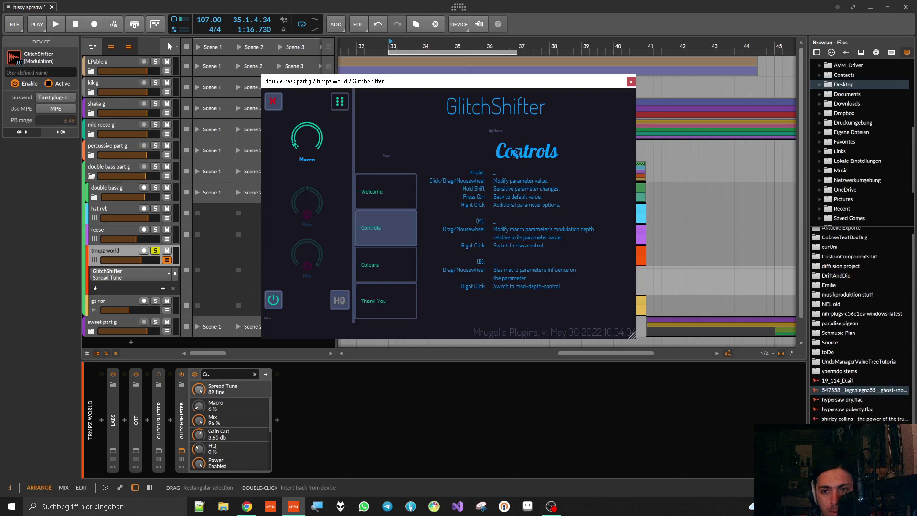
pyautogui.click(412, 261)
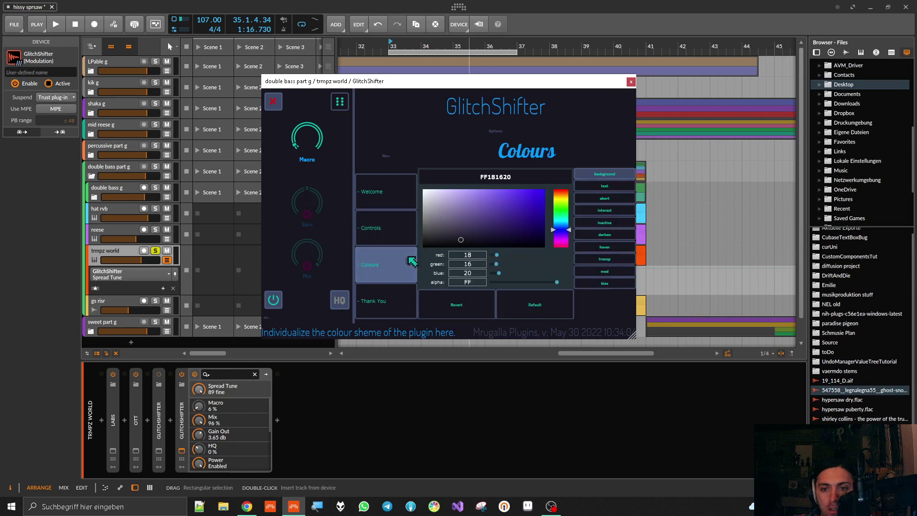
pyautogui.click(605, 186)
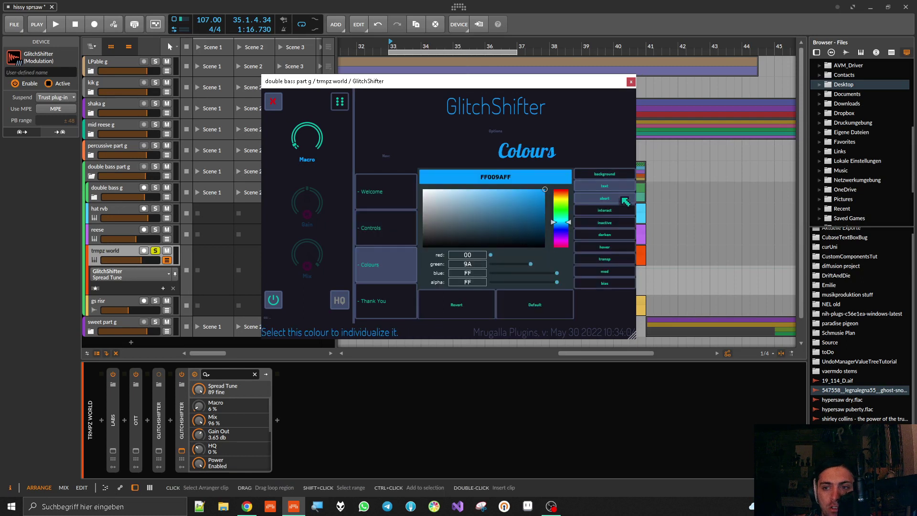
pyautogui.click(605, 198)
pyautogui.click(610, 223)
pyautogui.click(608, 235)
pyautogui.click(608, 247)
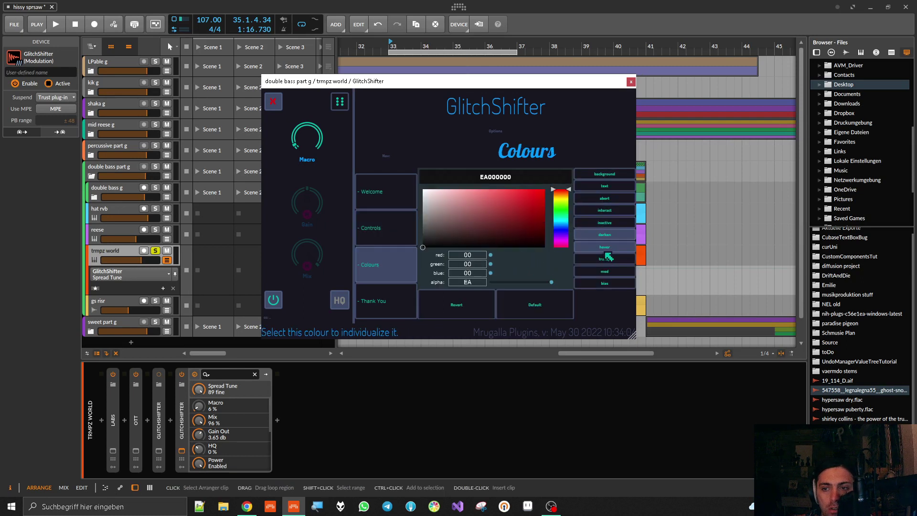
pyautogui.click(607, 259)
pyautogui.click(605, 272)
pyautogui.click(605, 283)
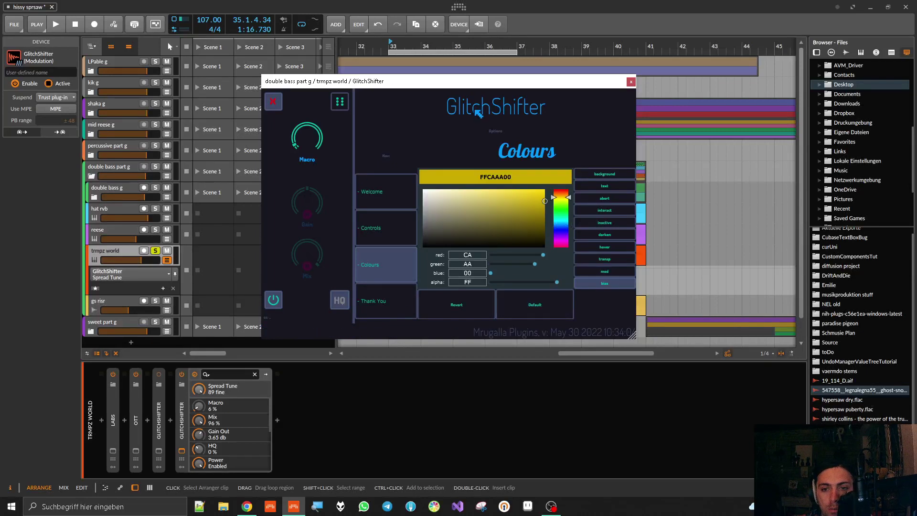
# Step: View the Thank You page of the options and enlarge the plugin window slightly
pyautogui.click(380, 306)
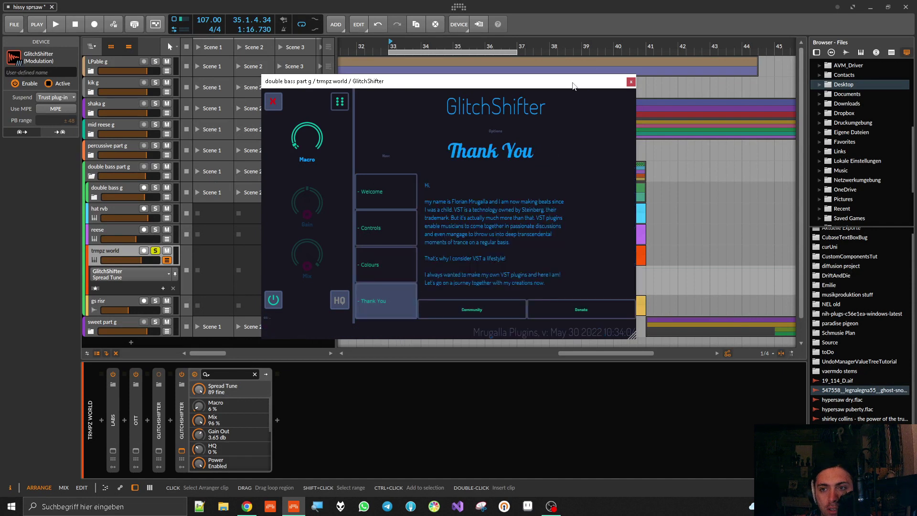
pyautogui.moveTo(634, 337)
pyautogui.mouseDown()
pyautogui.moveTo(639, 266)
pyautogui.moveTo(630, 330)
pyautogui.mouseUp()
pyautogui.moveTo(636, 323); pyautogui.dragTo(642, 282)
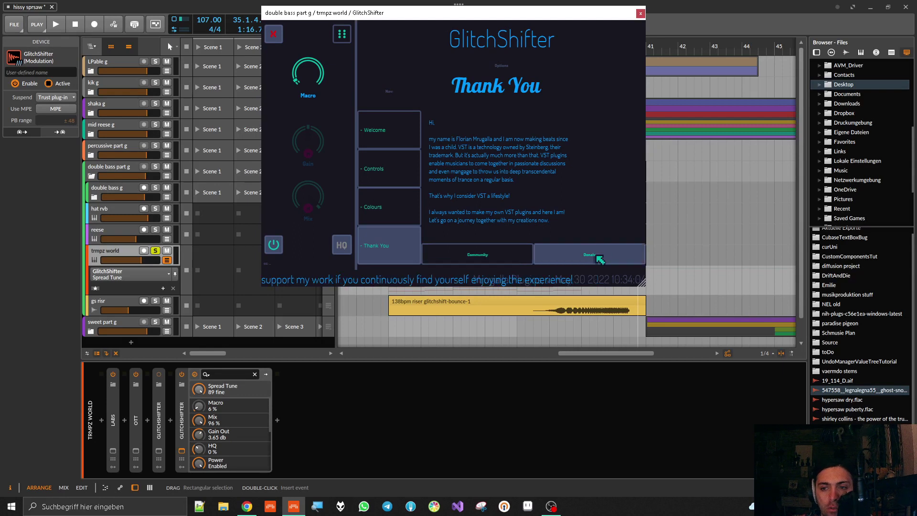
# Step: Close the plugin's options and delete the last GlitchShifter from the trmpz world device chain
pyautogui.click(273, 33)
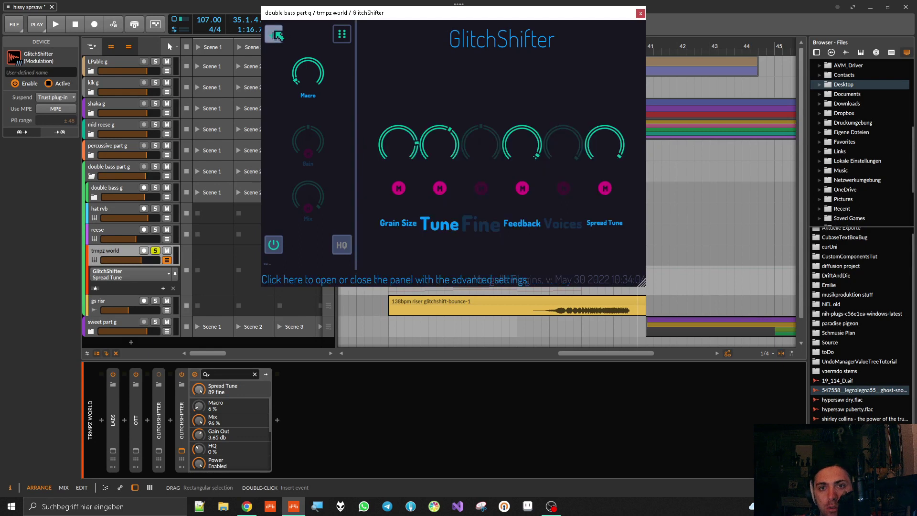
pyautogui.moveTo(454, 4); pyautogui.dragTo(463, 106)
pyautogui.click(182, 405)
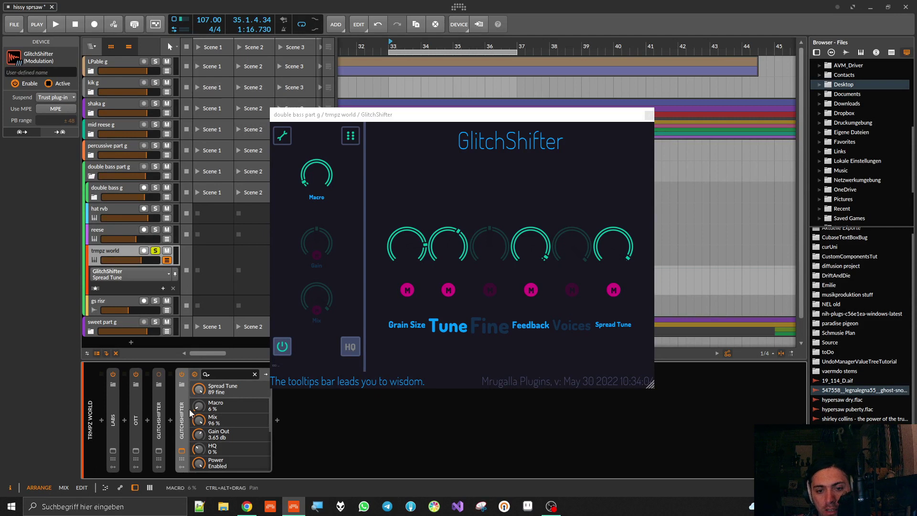
pyautogui.press('Delete')
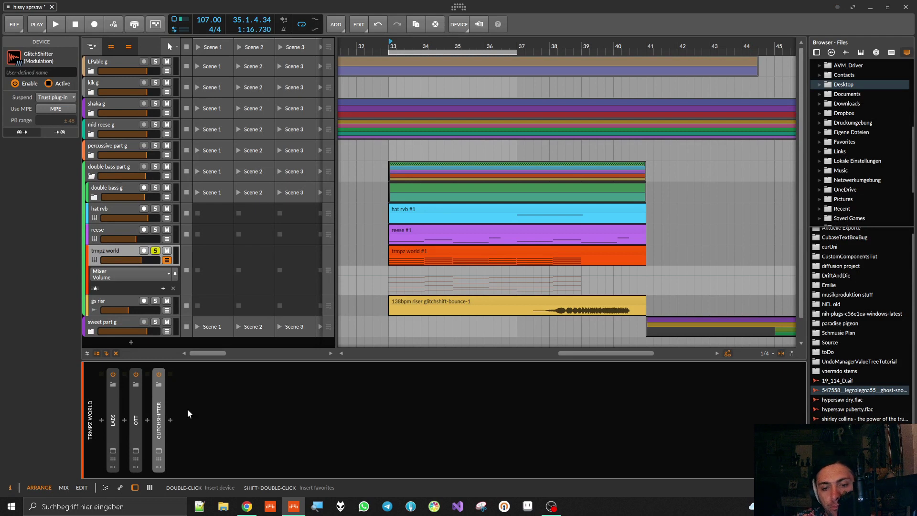
# Step: Switch to Chrome, reach the GlitchShifter repository through the developer's GitHub profile, and view its VST3 Windows 64bit release page
pyautogui.click(252, 508)
pyautogui.click(53, 5)
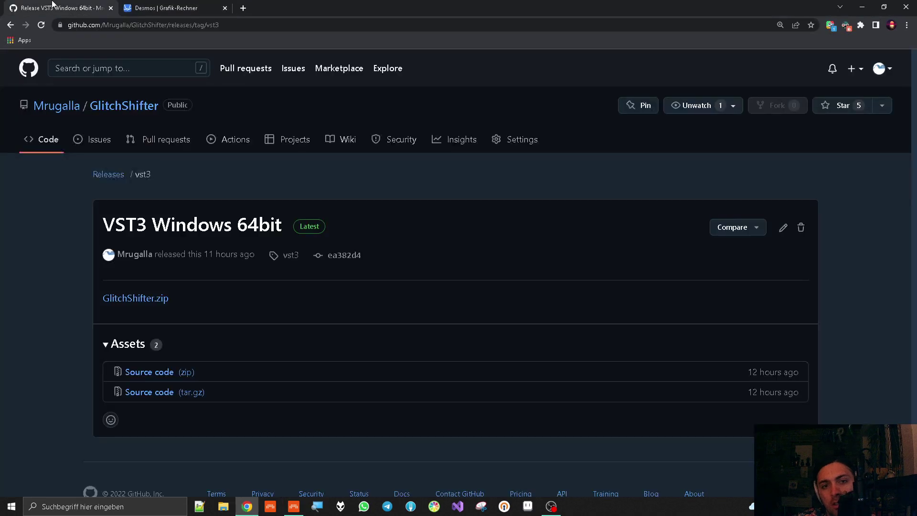
pyautogui.click(46, 102)
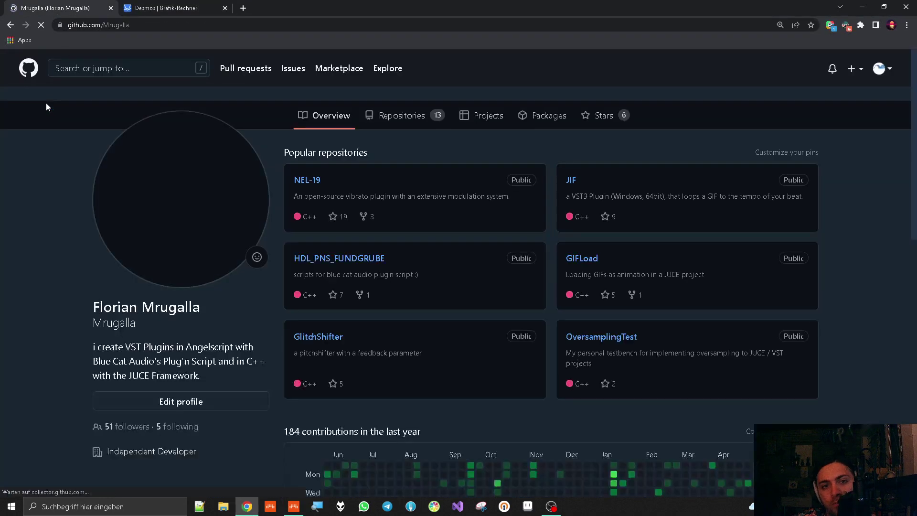
pyautogui.click(329, 338)
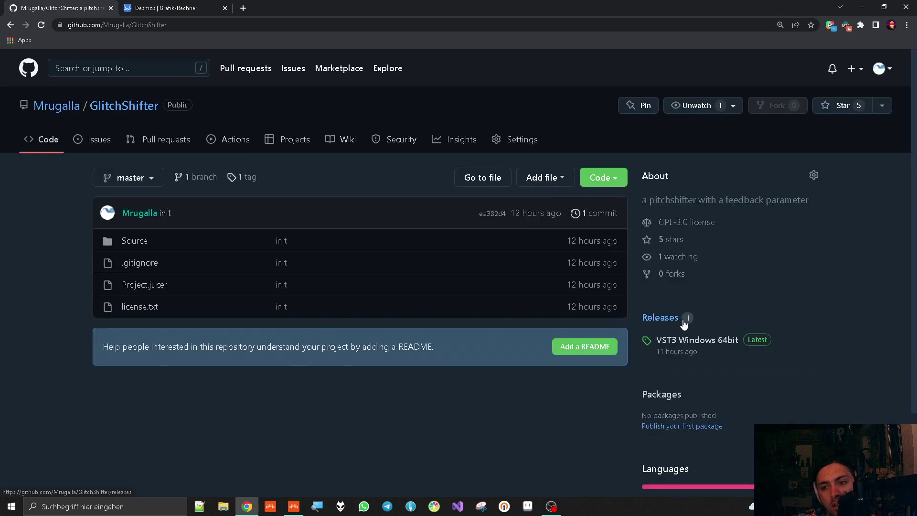
pyautogui.click(671, 340)
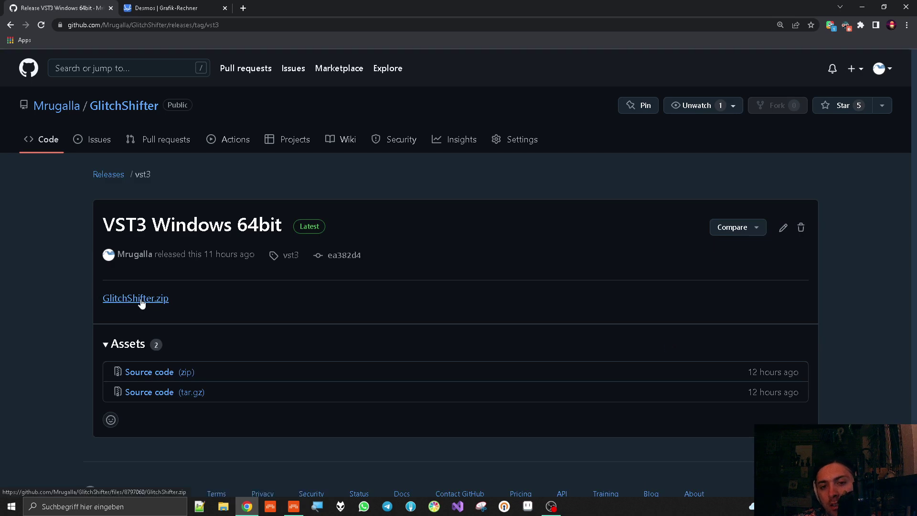
pyautogui.moveTo(102, 226); pyautogui.dragTo(284, 225)
pyautogui.click(284, 225)
# Step: Open PitchShifter.h from the GlitchShifter repository's Source/audio folder and read through its code to the end
pyautogui.click(125, 106)
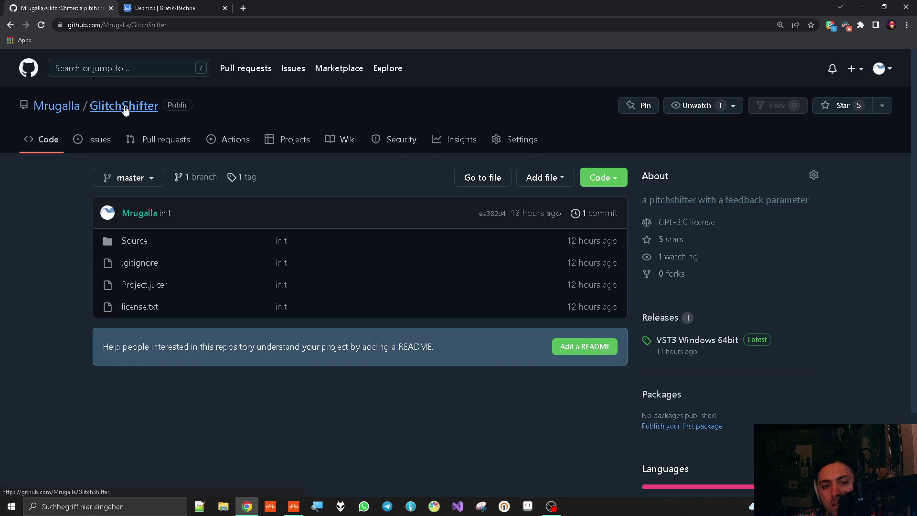
pyautogui.click(134, 242)
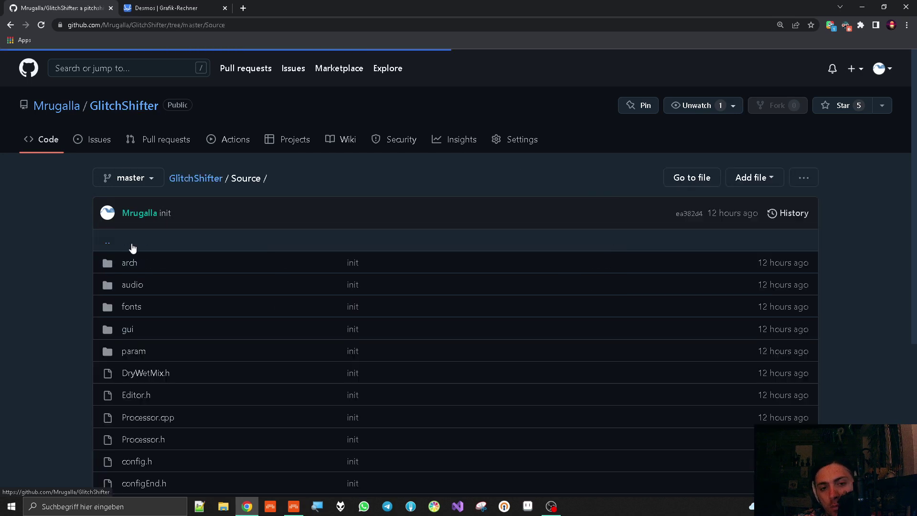
pyautogui.scroll(-4, 143, 282)
pyautogui.scroll(4, 153, 191)
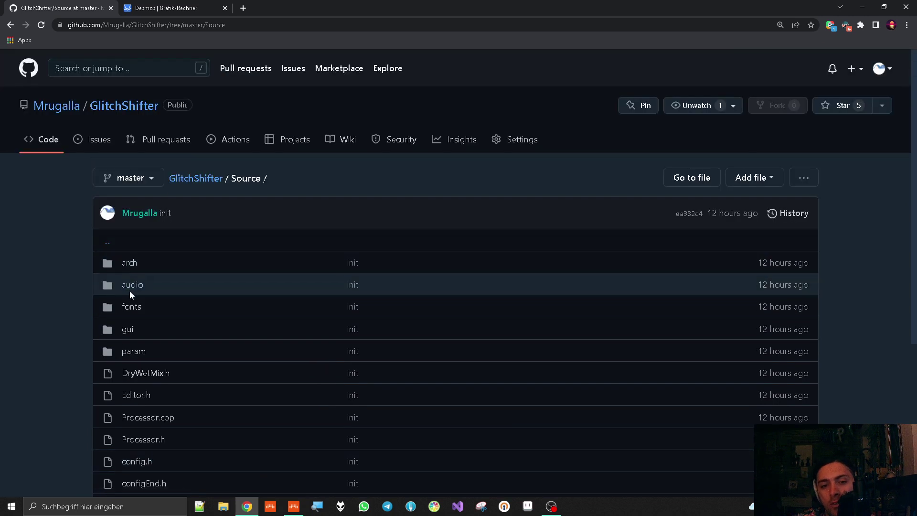
pyautogui.click(130, 287)
pyautogui.scroll(-4, 251, 290)
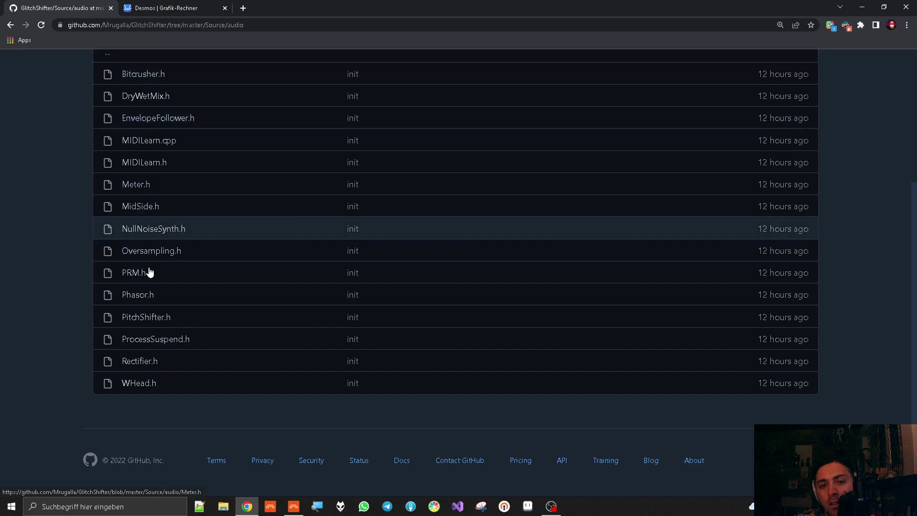
pyautogui.click(155, 317)
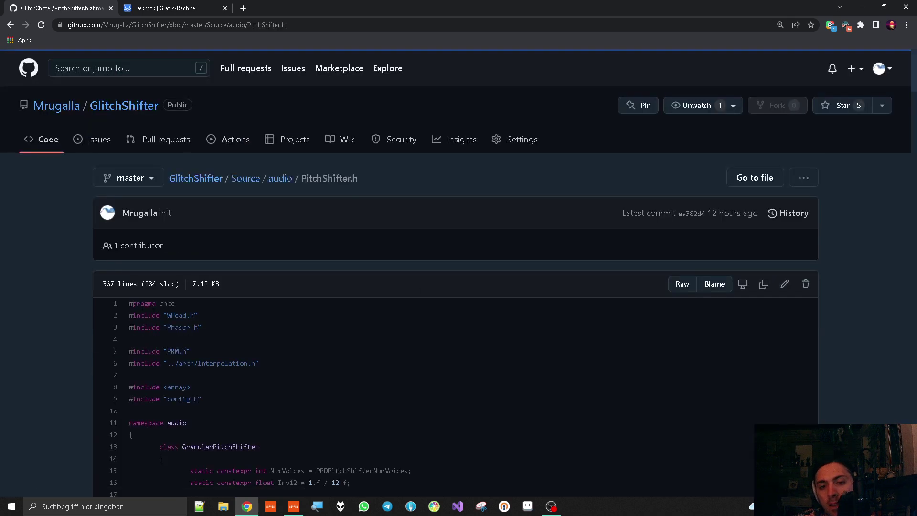
pyautogui.scroll(-20, 443, 285)
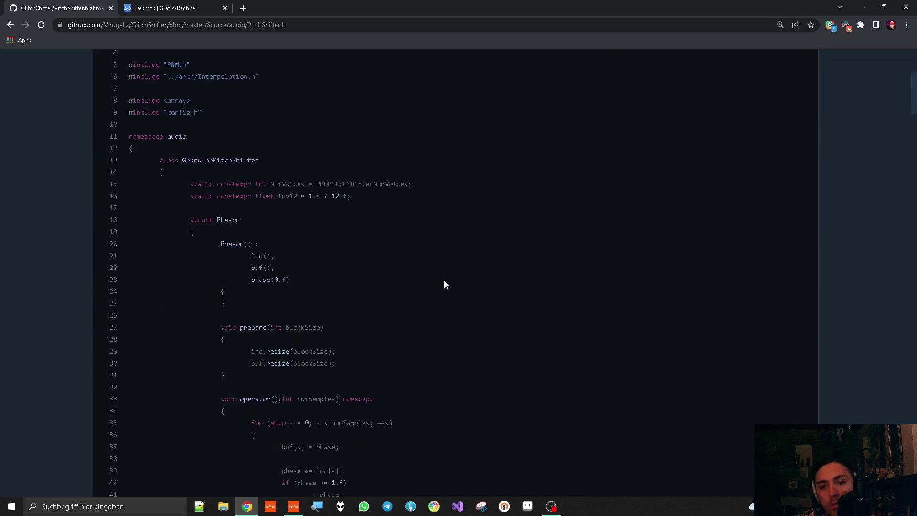
pyautogui.scroll(-20, 407, 258)
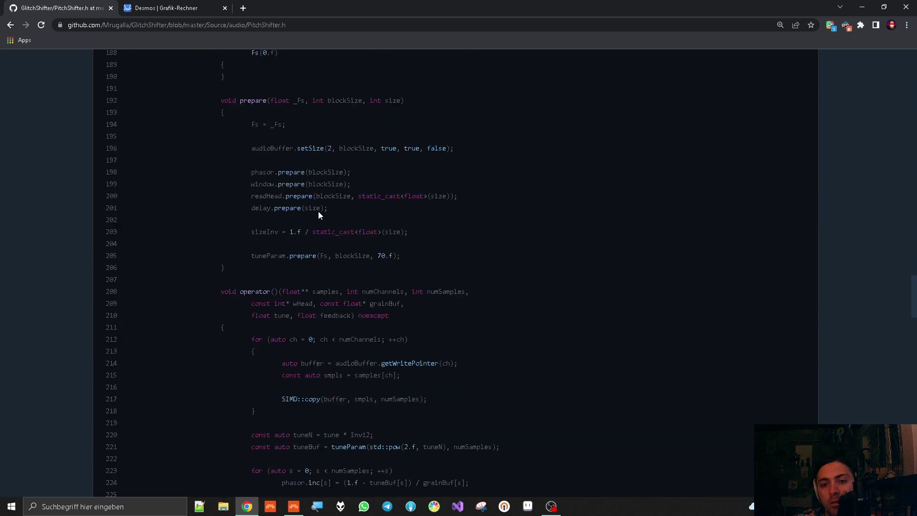
pyautogui.scroll(-15, 323, 190)
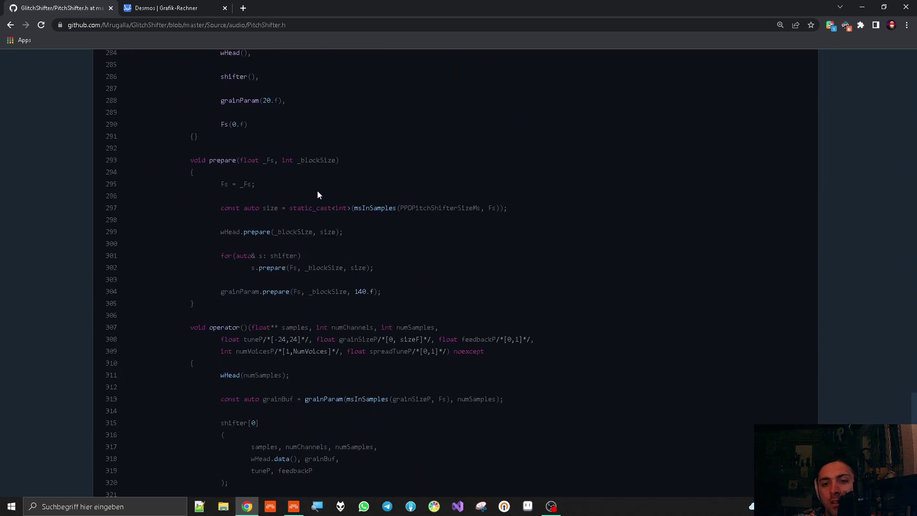
pyautogui.scroll(-5, 305, 205)
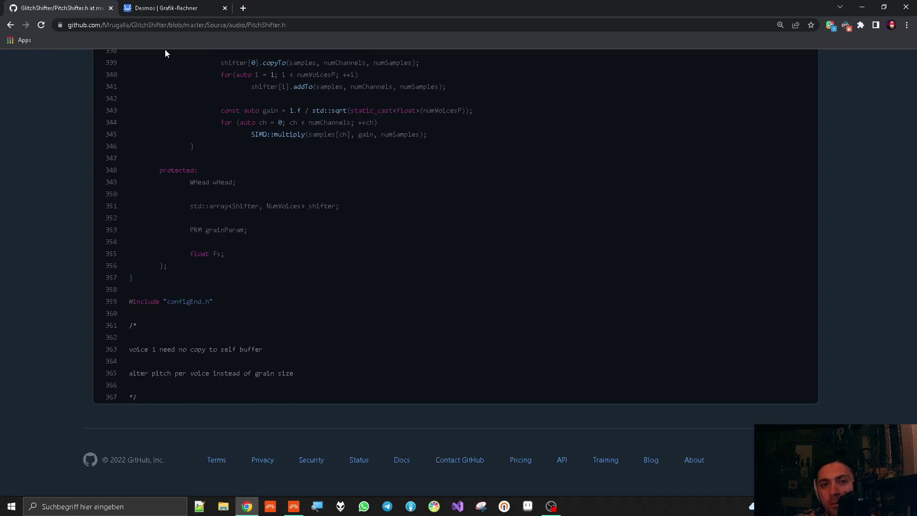
# Step: Return from PitchShifter.h through the Source folder listing to the GlitchShifter repository's main page, and switch to Bitwig Studio
pyautogui.scroll(10, 484, 193)
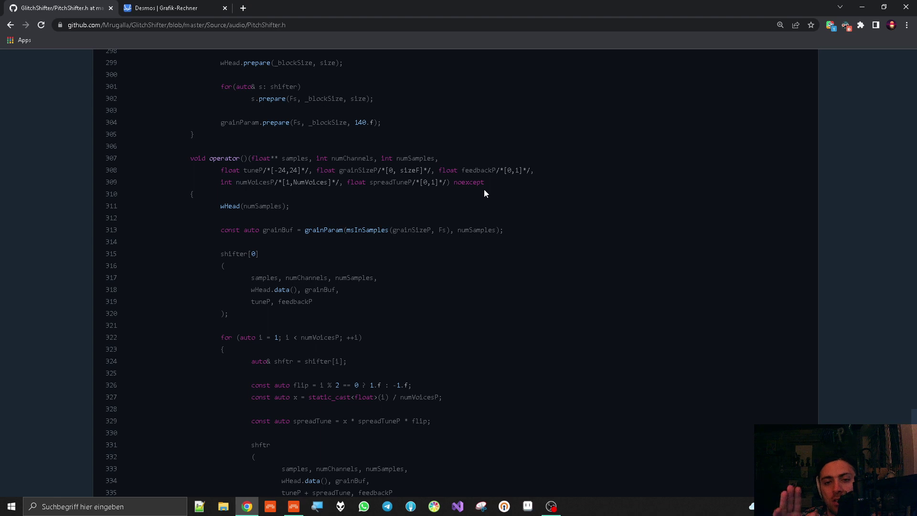
pyautogui.click(10, 25)
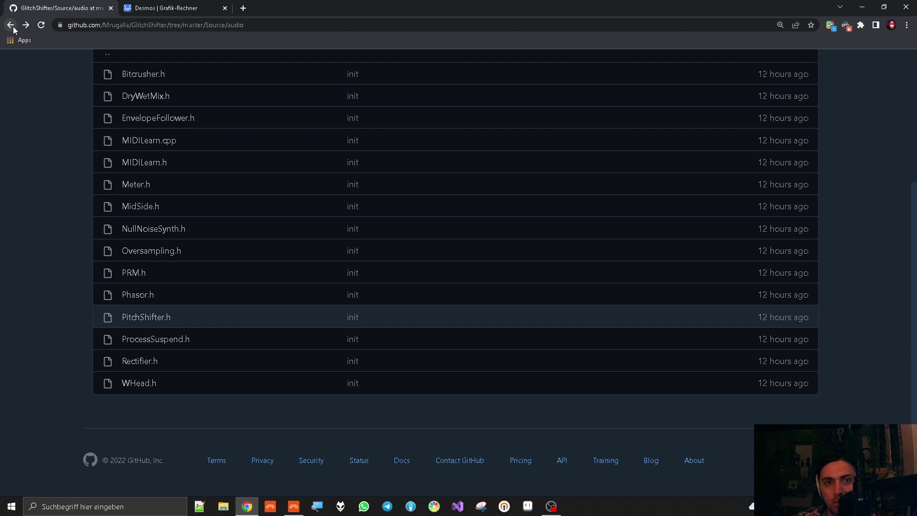
pyautogui.click(10, 25)
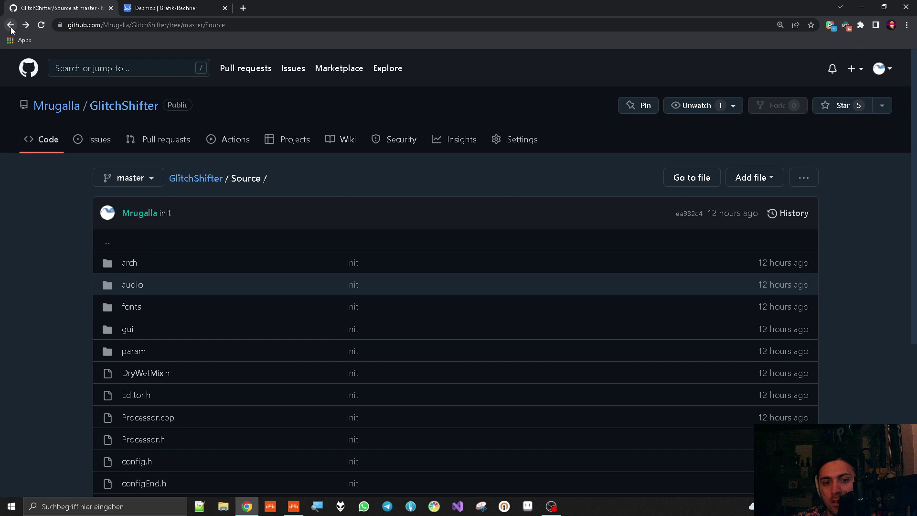
pyautogui.scroll(-4, 36, 210)
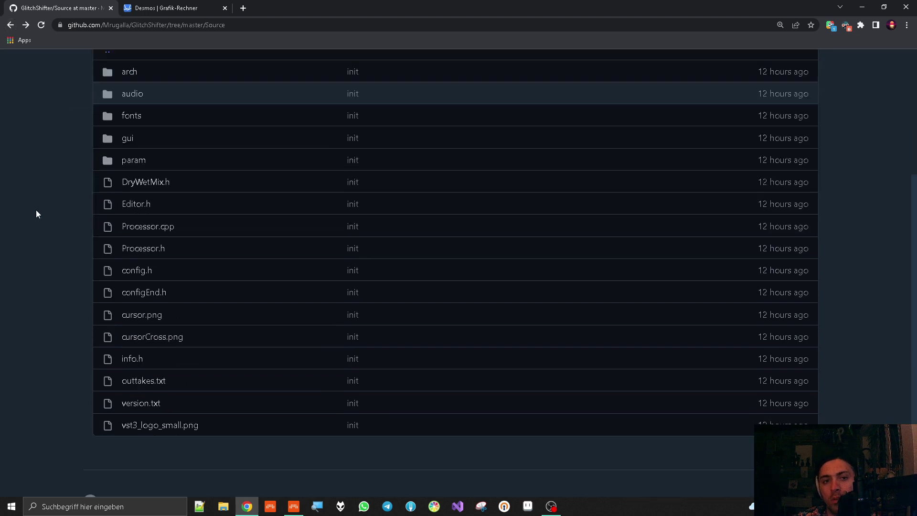
pyautogui.scroll(4, 36, 210)
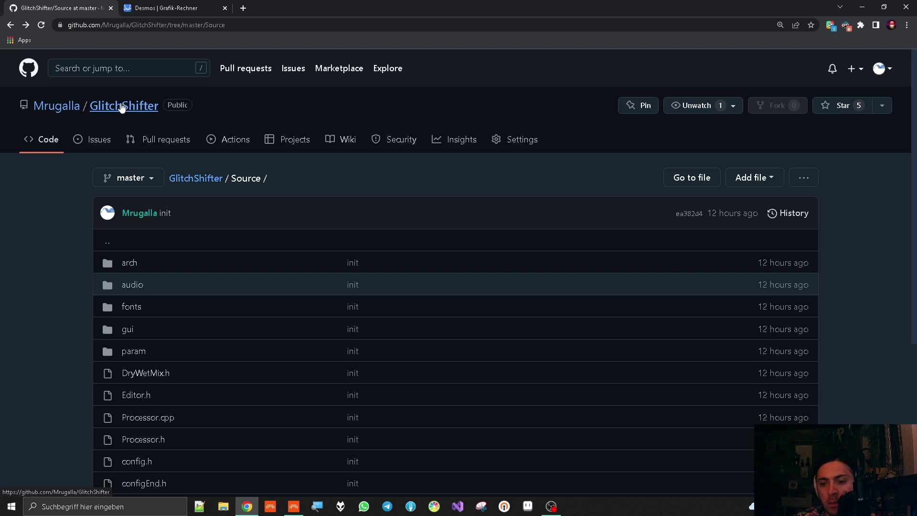
pyautogui.click(10, 25)
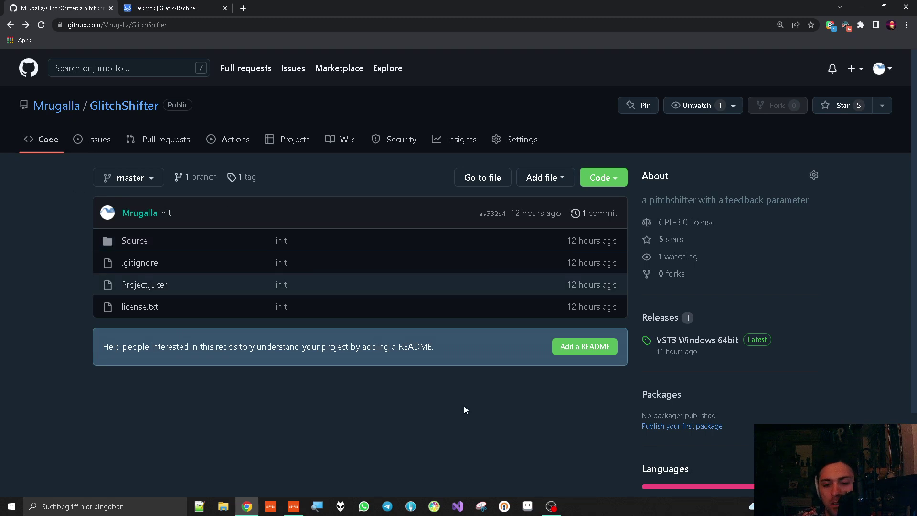
pyautogui.click(300, 507)
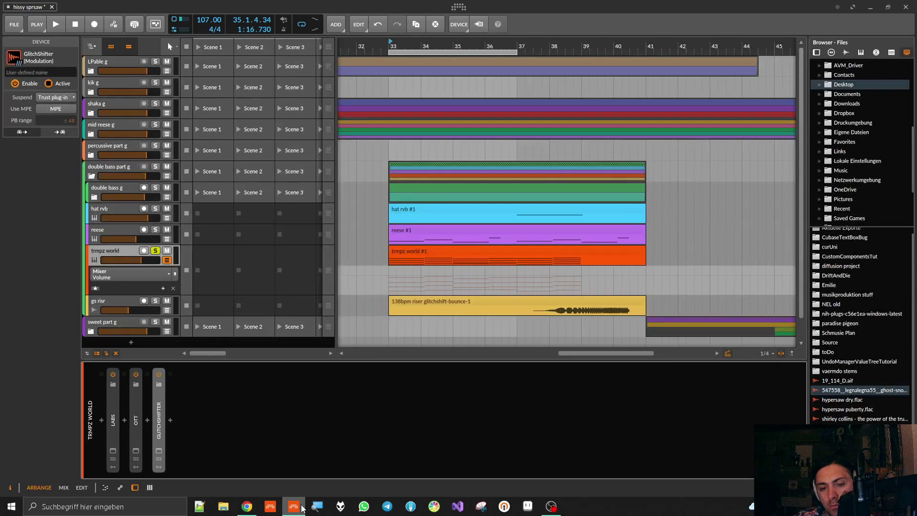